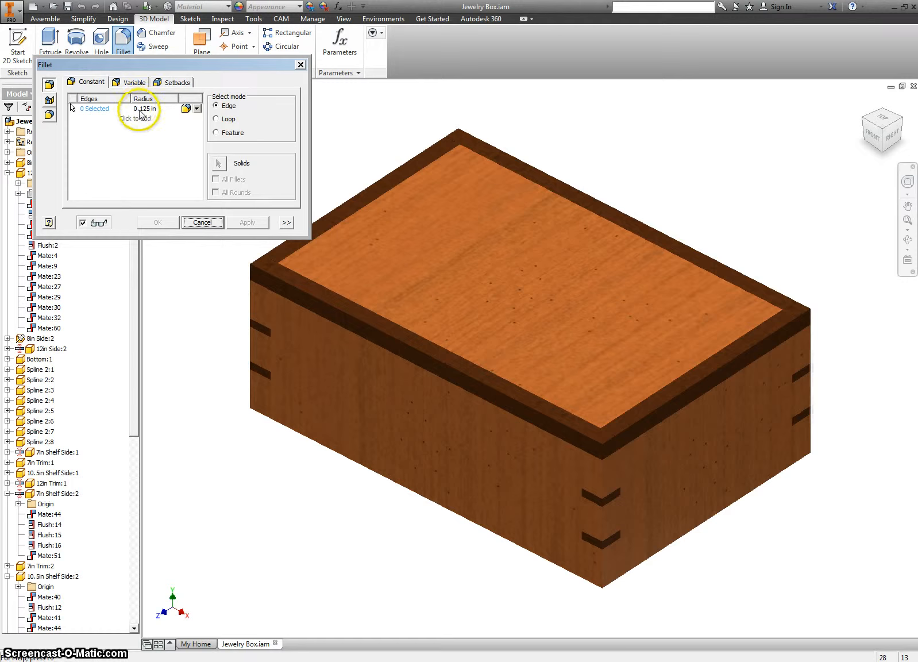
- Set the fillet radius to 0.25 in and select all the outer edges around the top of the lid trim
click(140, 109)
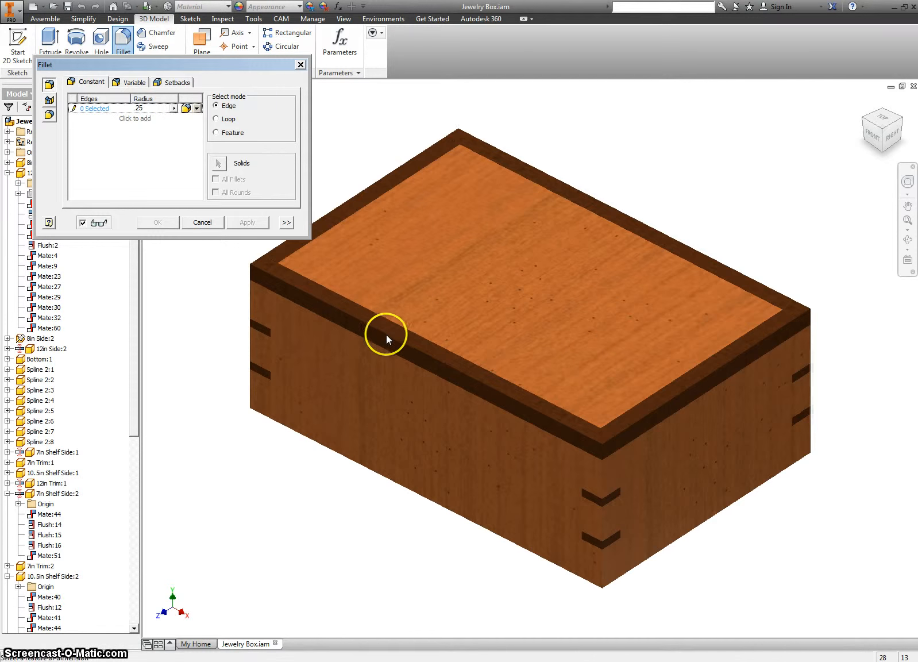
click(181, 150)
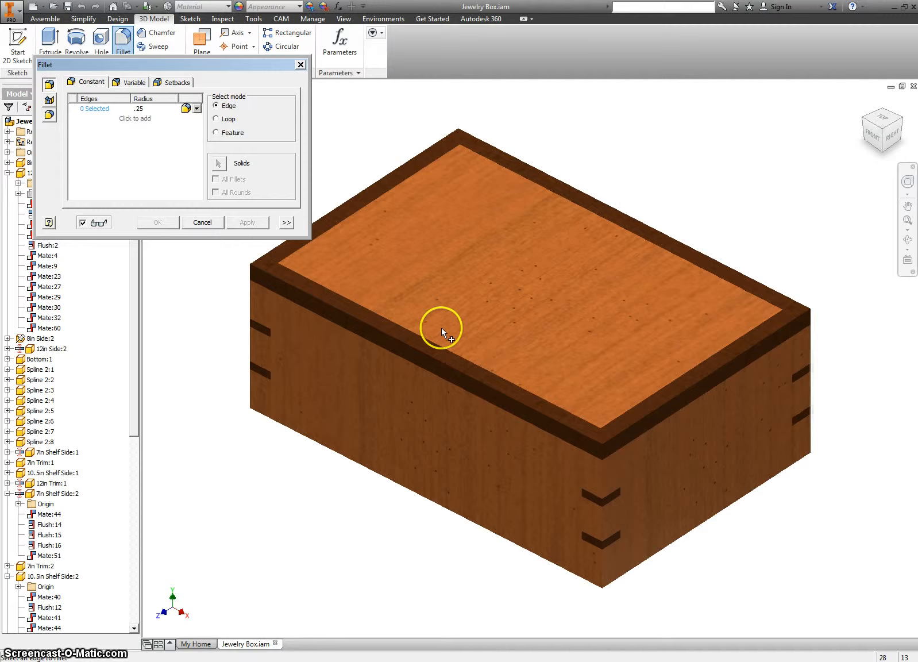
click(446, 357)
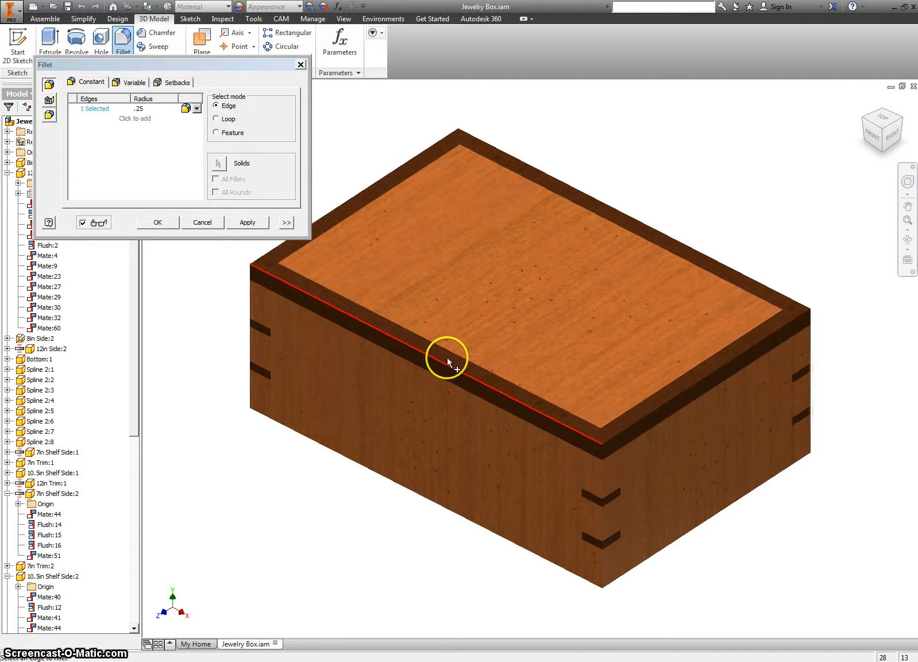
click(647, 416)
click(611, 434)
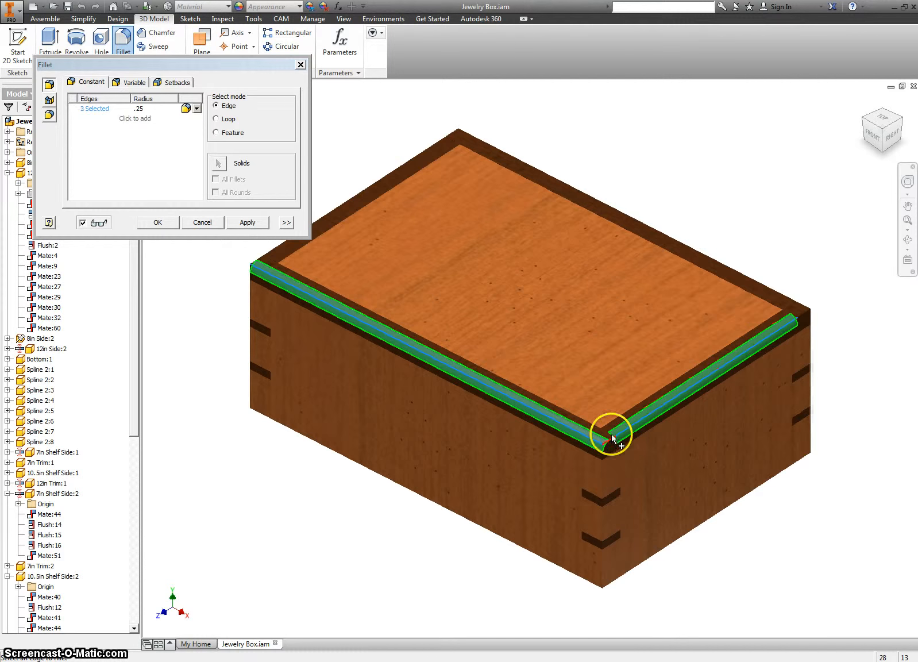
click(790, 300)
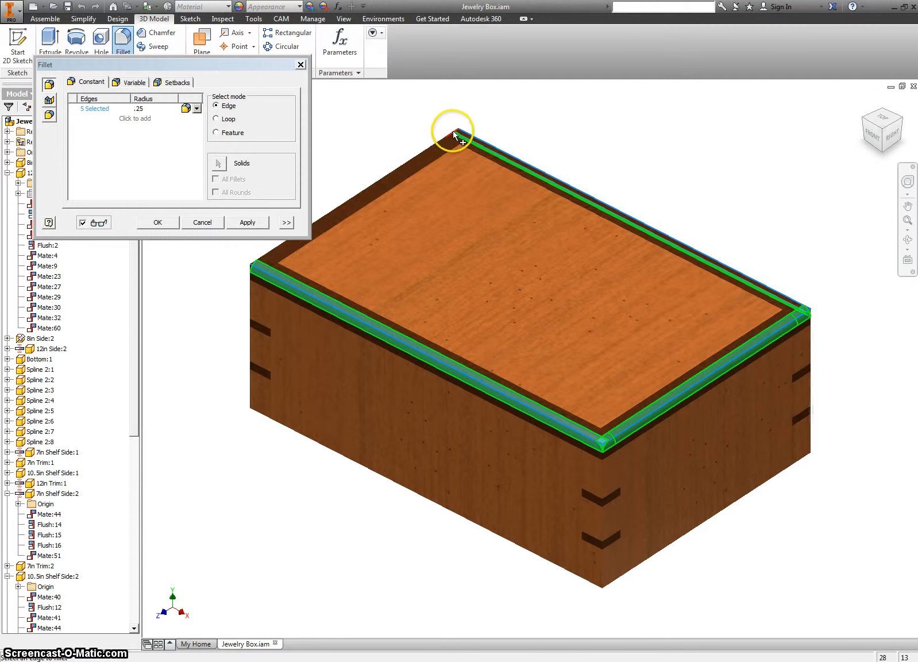
click(436, 142)
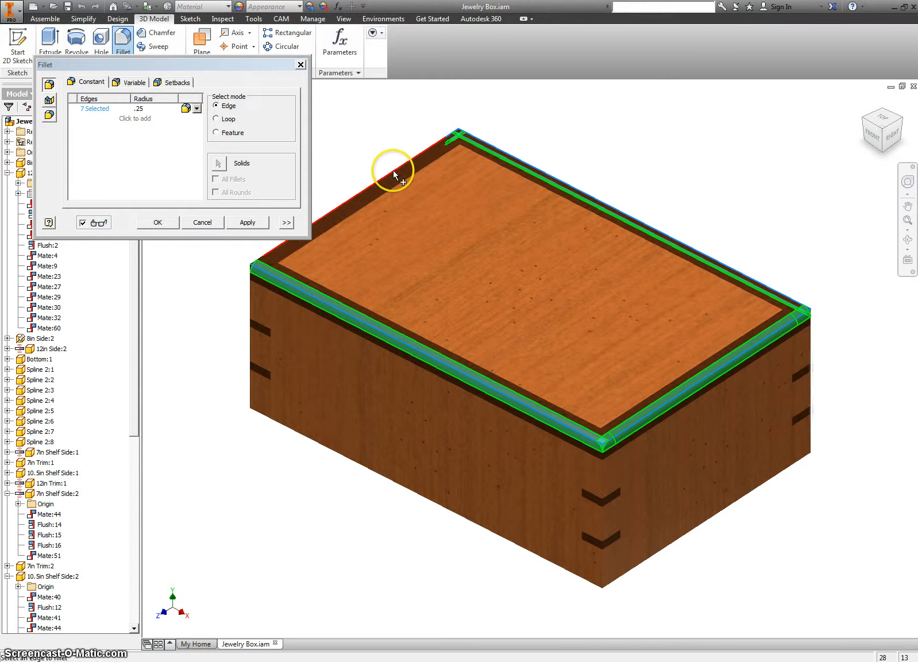
click(255, 264)
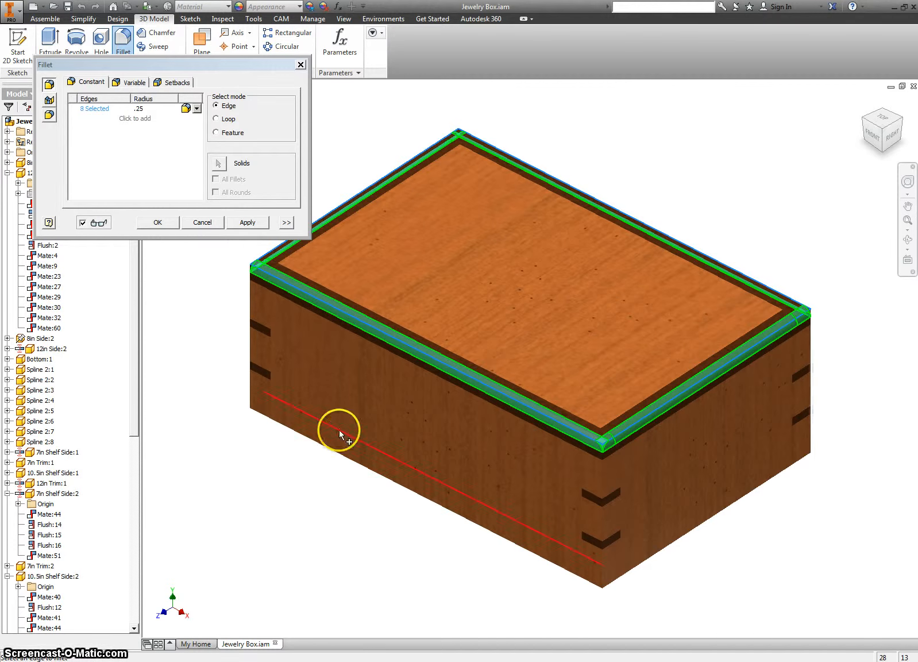
- Add the four outer bottom edges of the box to the fillet selection, then apply the fillet and finish the command
click(397, 487)
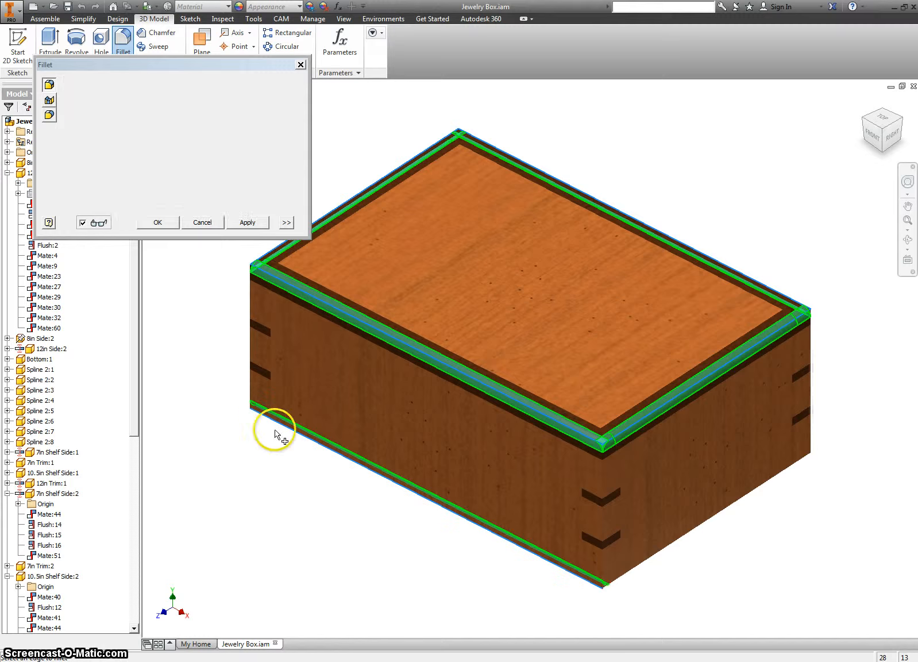
click(657, 556)
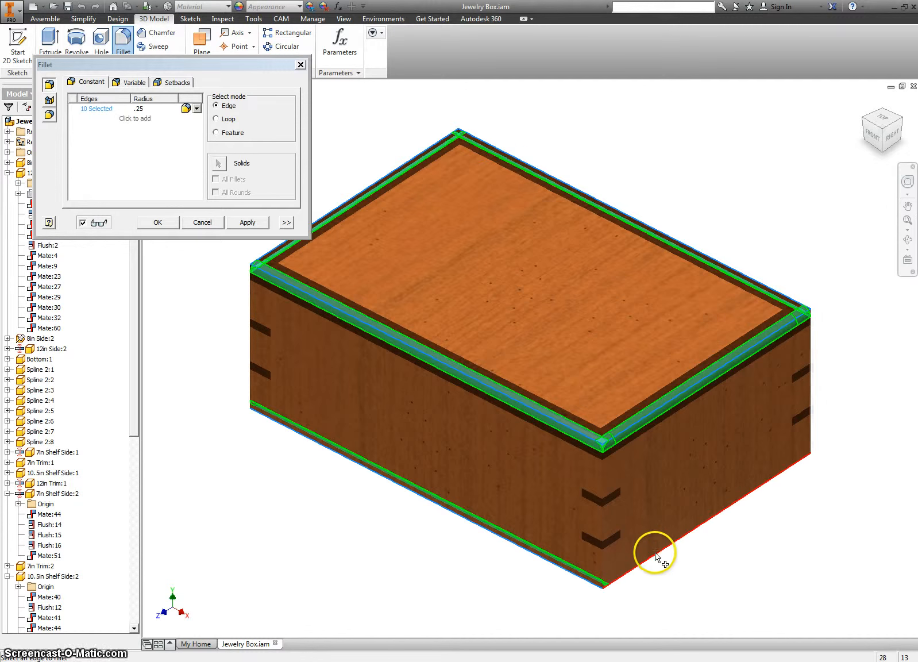
click(883, 114)
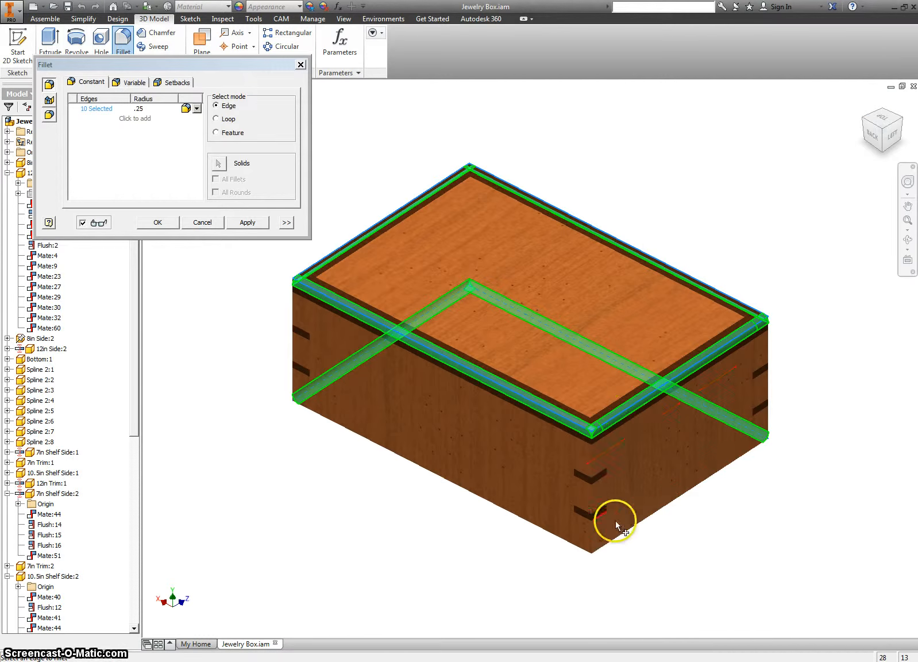
click(627, 527)
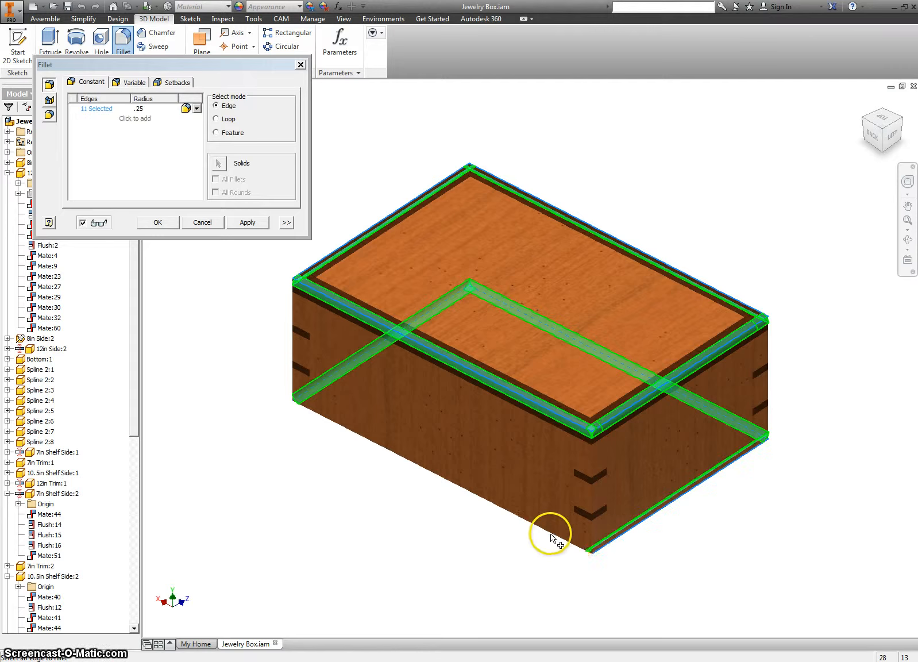
click(536, 510)
click(249, 222)
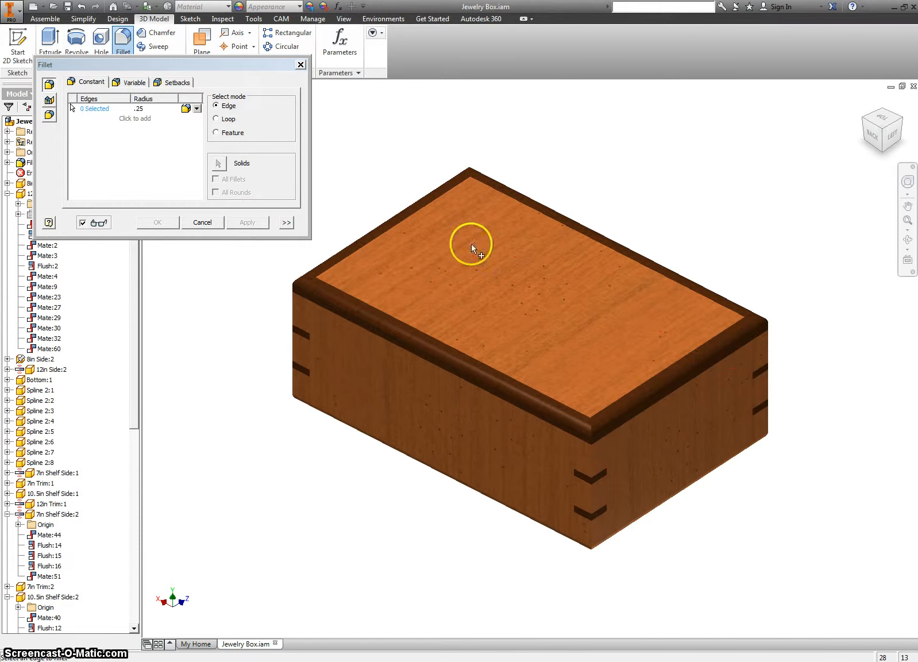
click(300, 64)
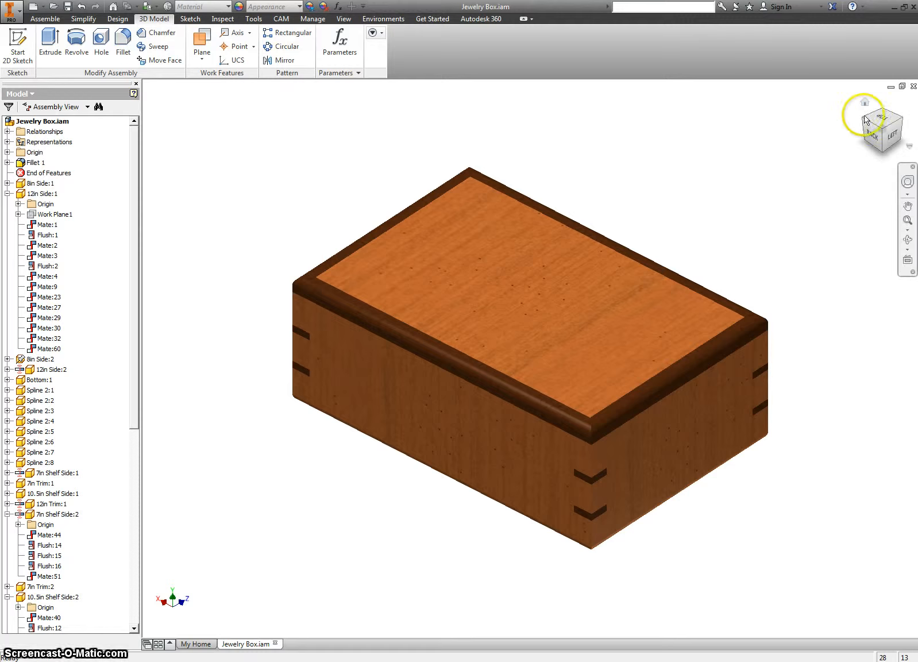
- Check the rounded edges from above and below, then save the Jewelry Box assembly
click(864, 104)
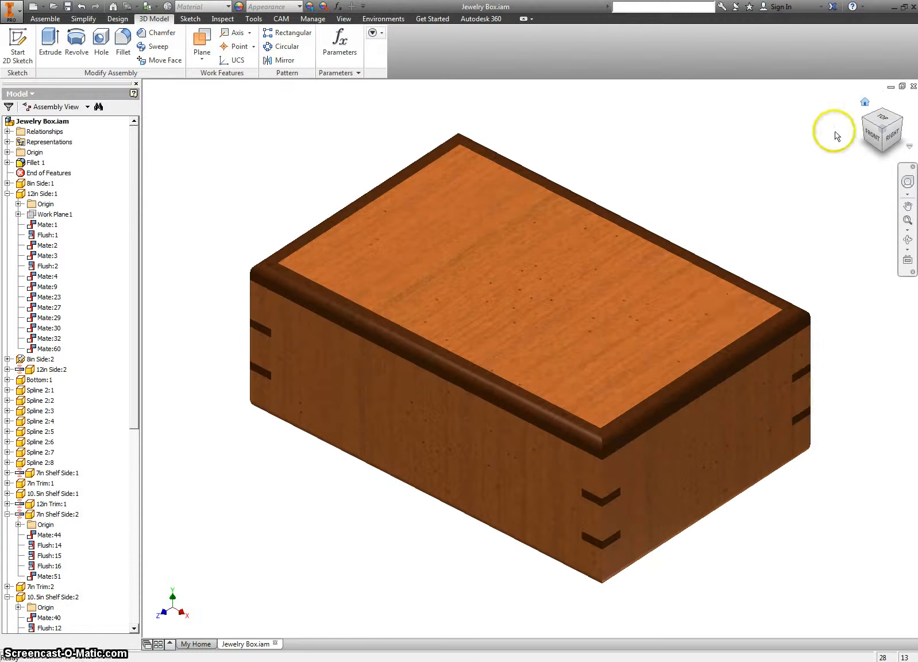
click(885, 154)
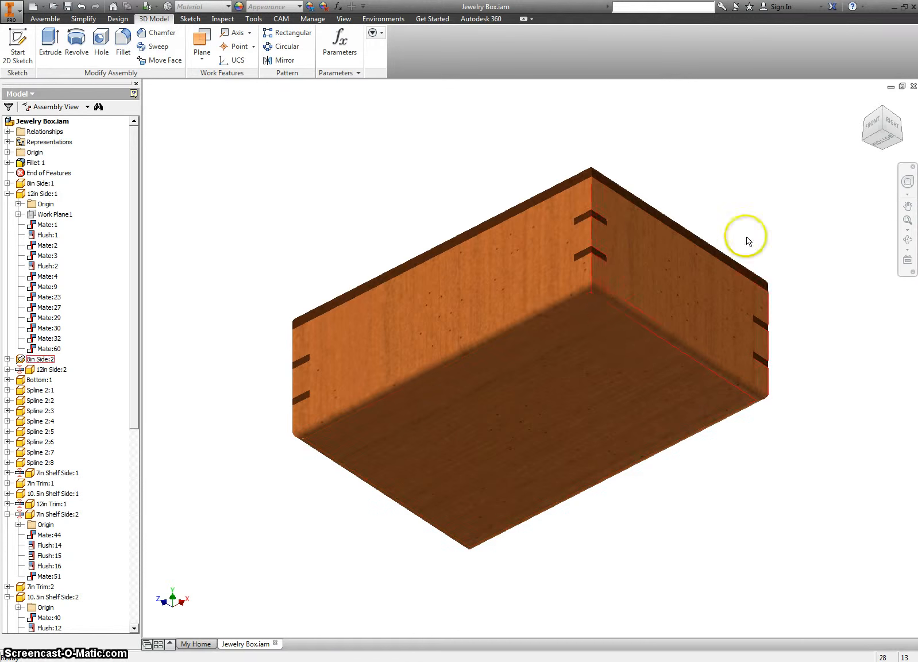
click(867, 103)
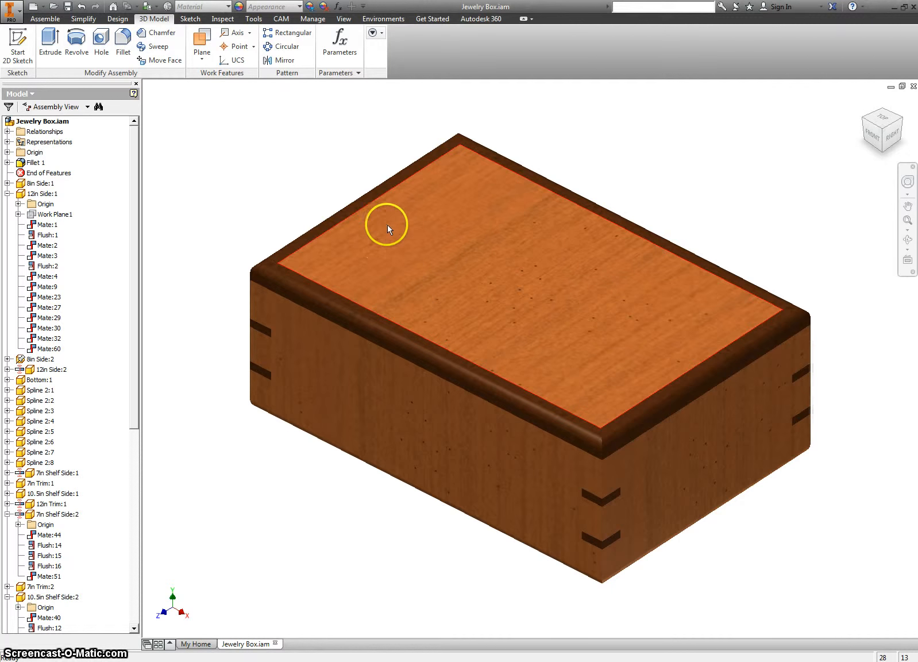
click(43, 6)
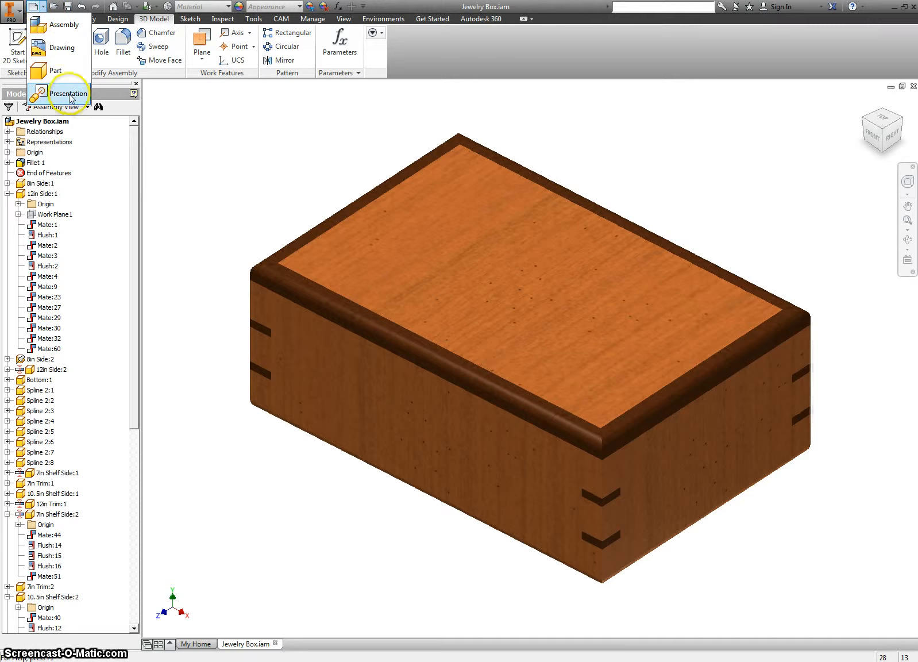
click(221, 110)
click(68, 7)
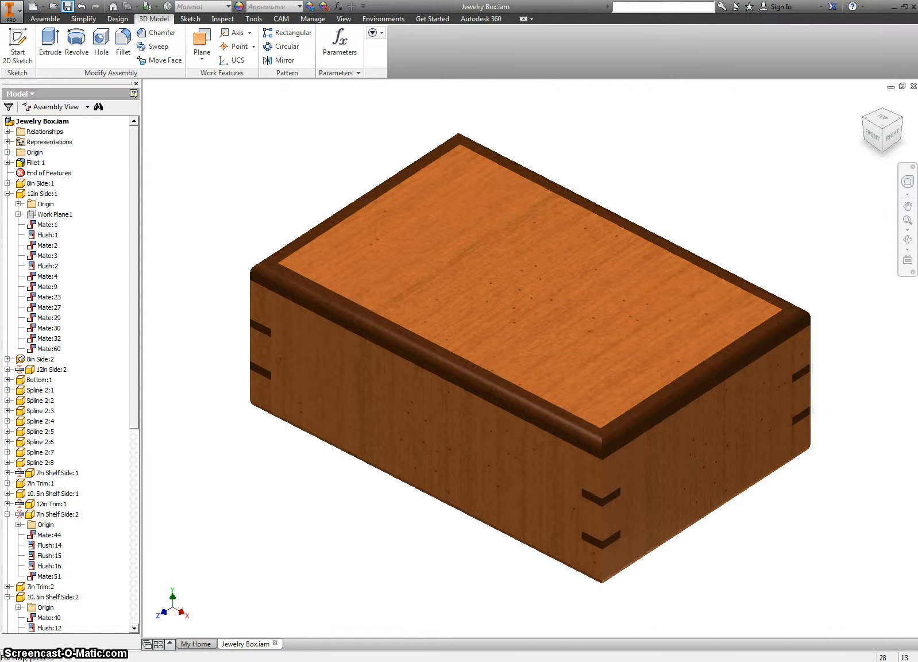
- Create a new presentation file and insert a view of Jewelry Box.iam using the Manual explosion method
click(43, 7)
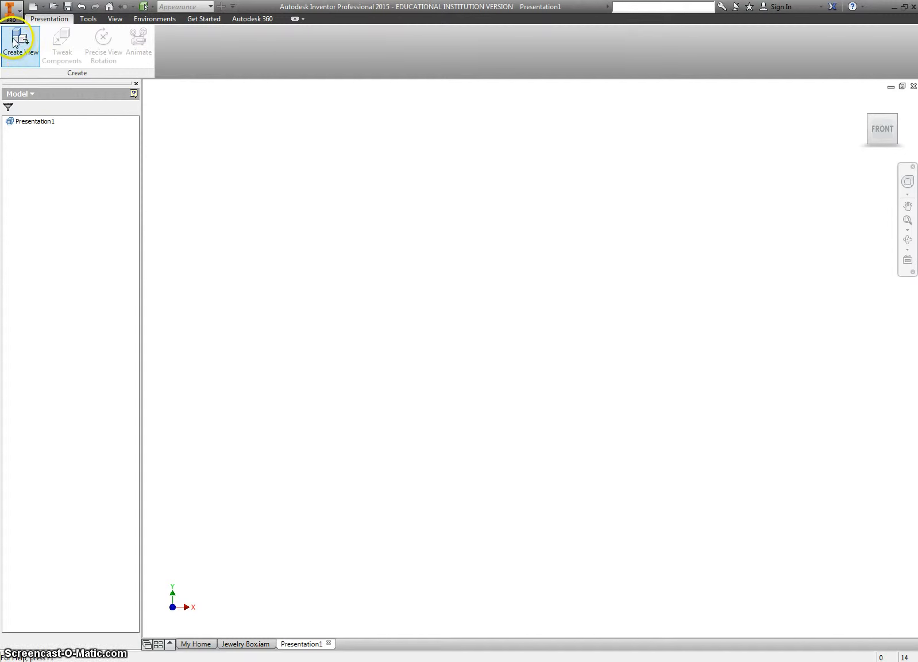
click(25, 48)
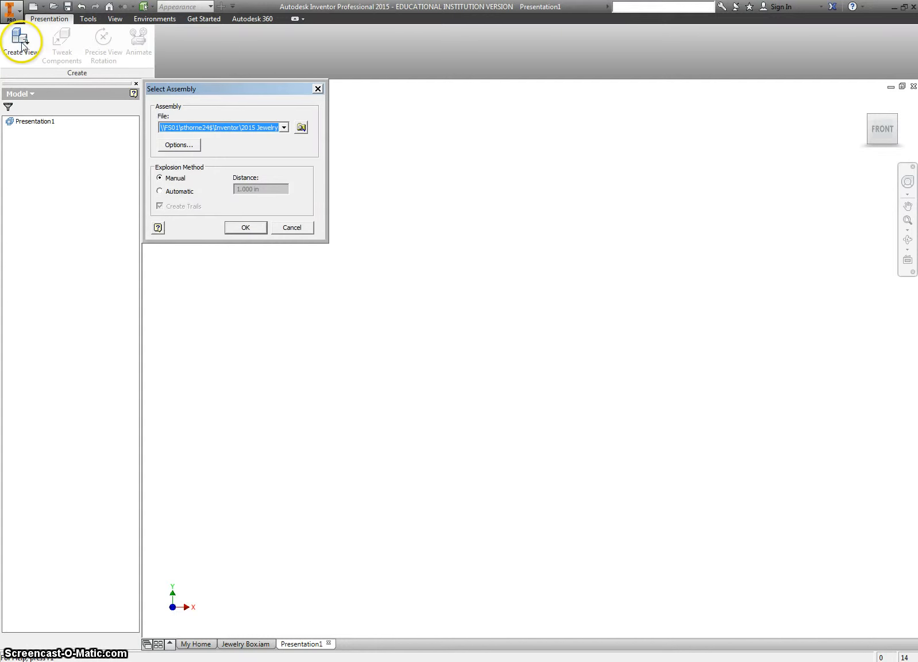
click(283, 127)
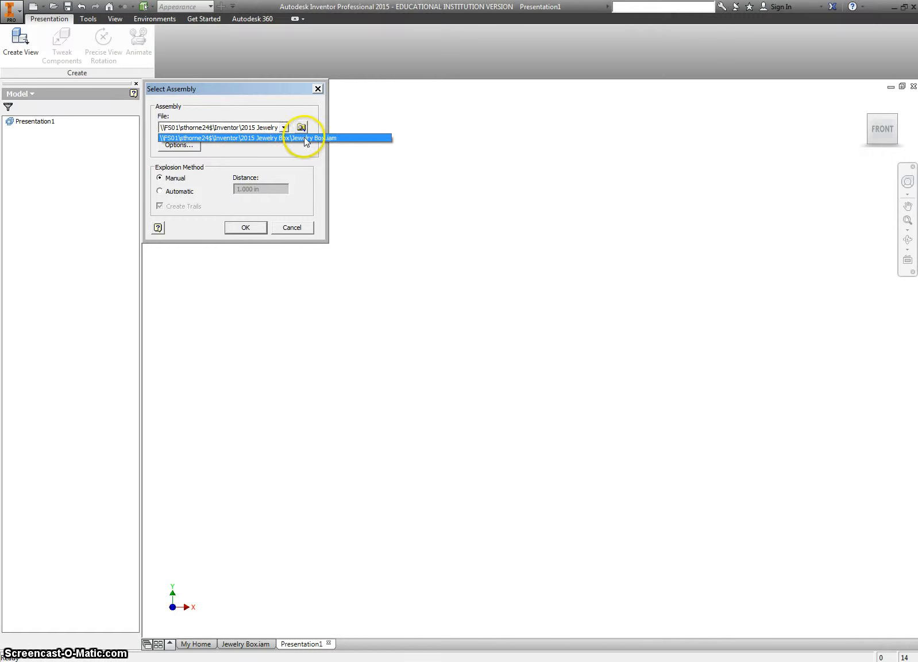
click(283, 138)
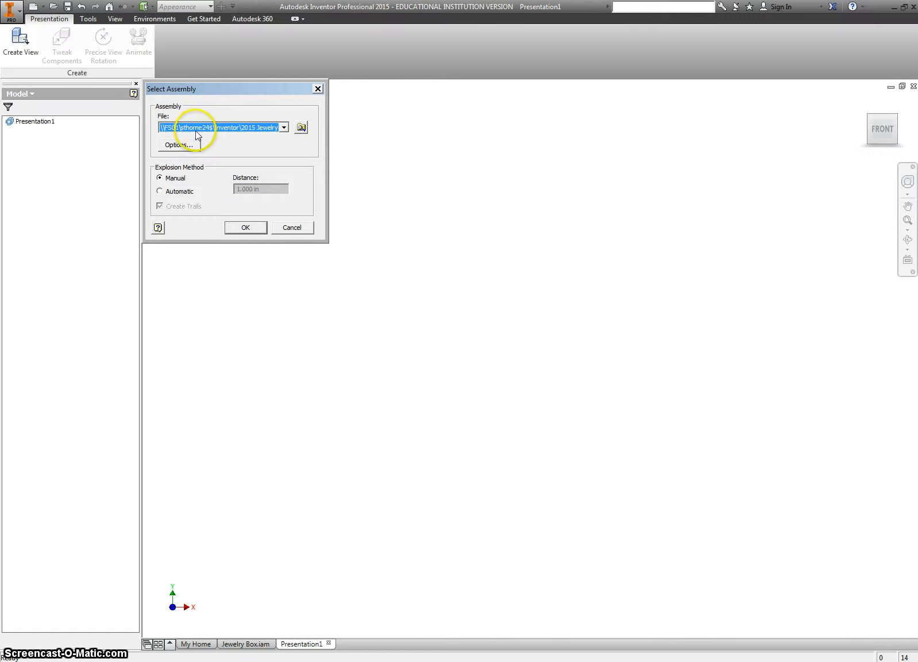
click(245, 227)
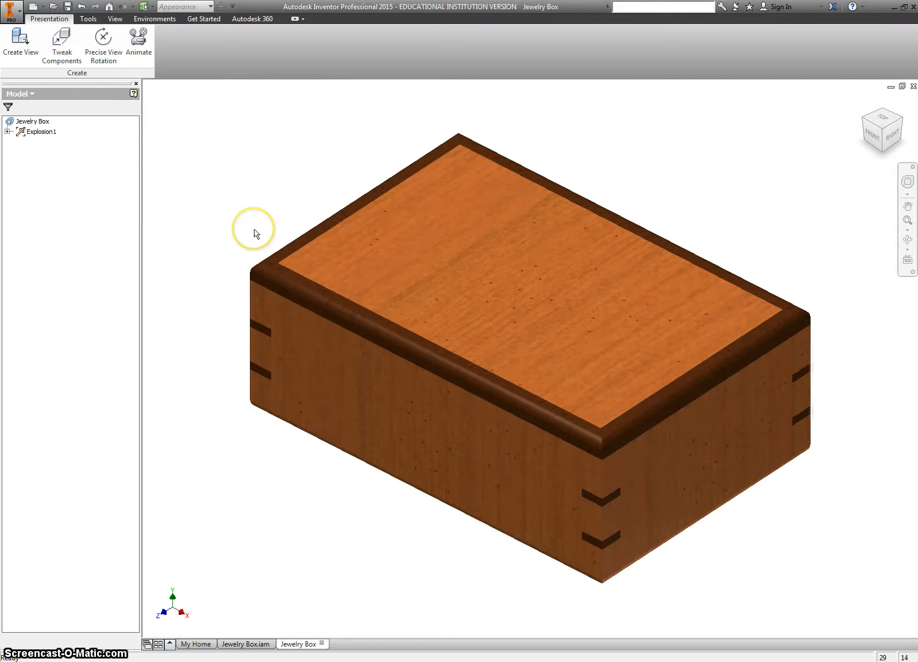
- Start the Tweak Components command with enough free space around the box for the explosion
scroll(254, 231, up, 4)
middle_drag(227, 207, 350, 262)
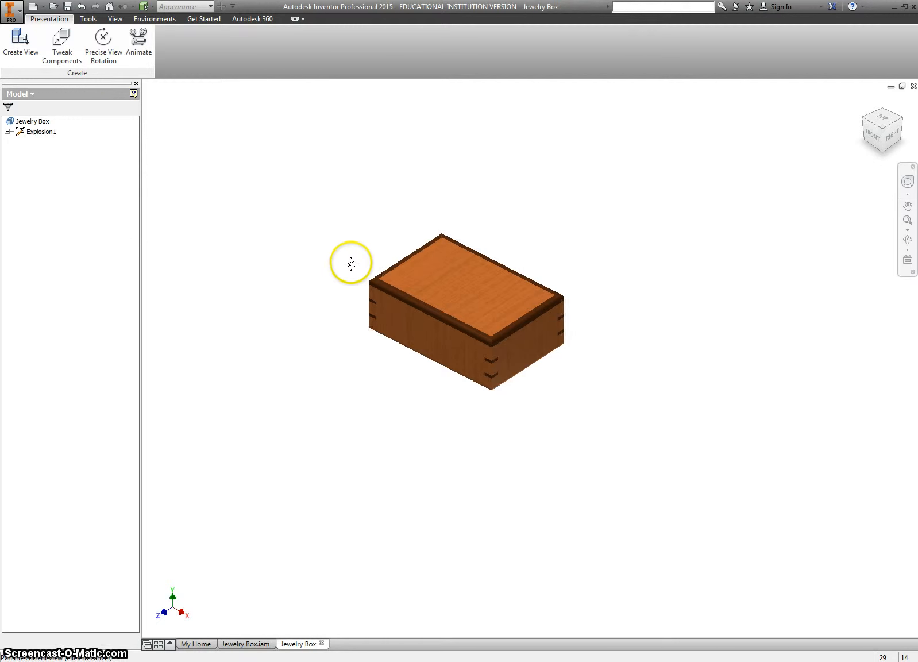
click(56, 47)
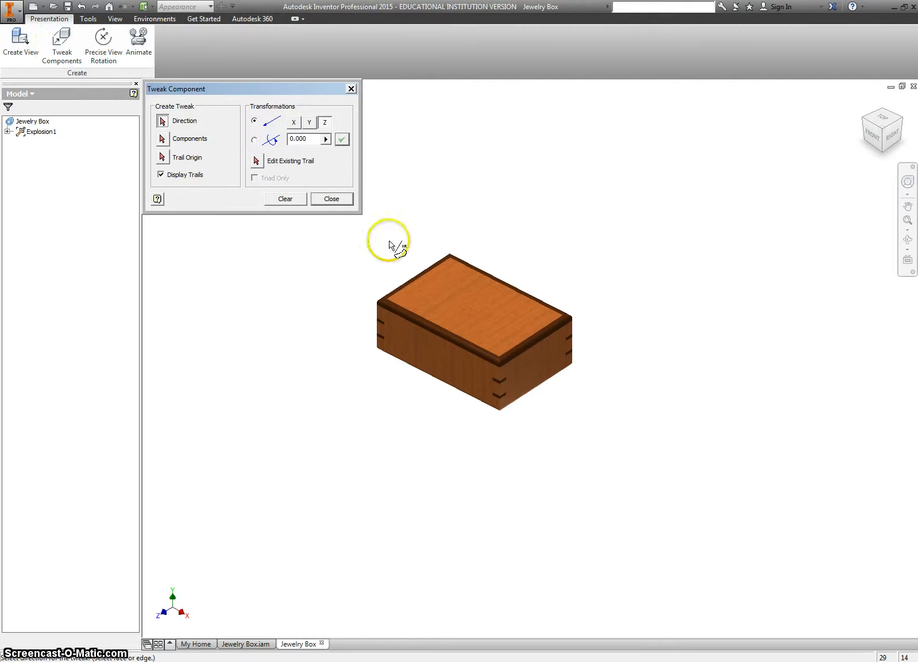
click(473, 308)
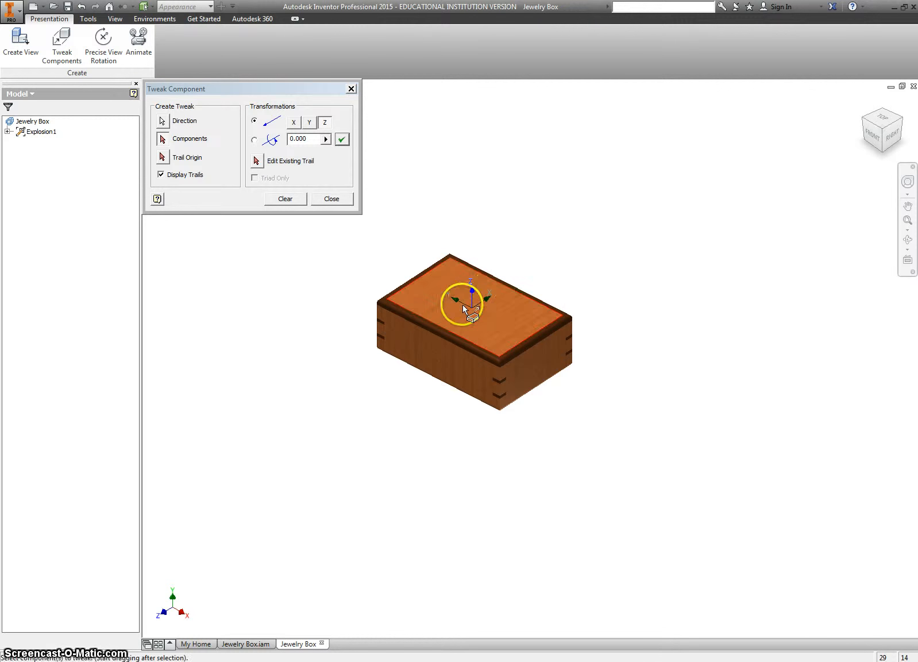
scroll(483, 311, down, 3)
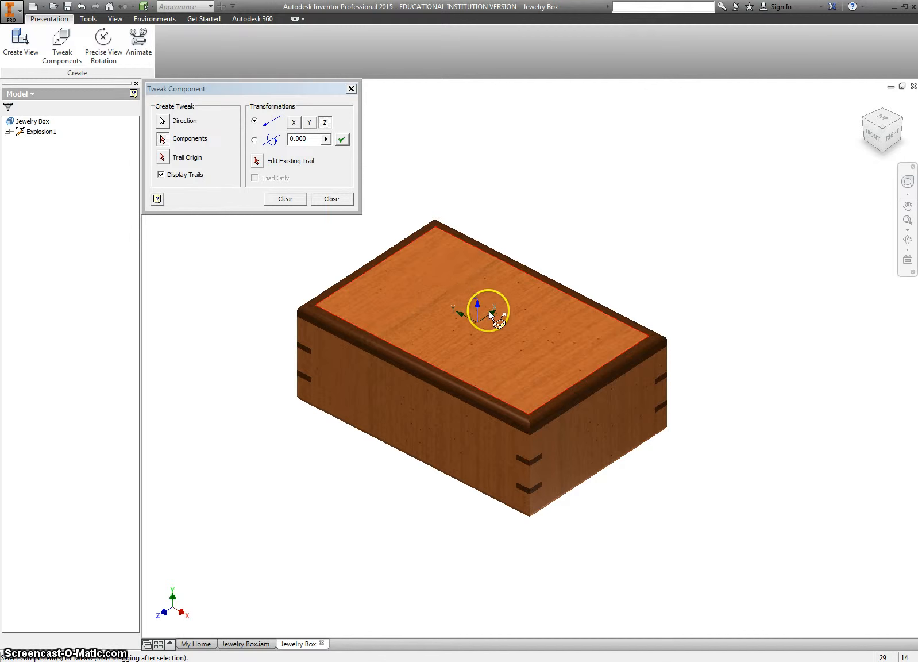
click(294, 123)
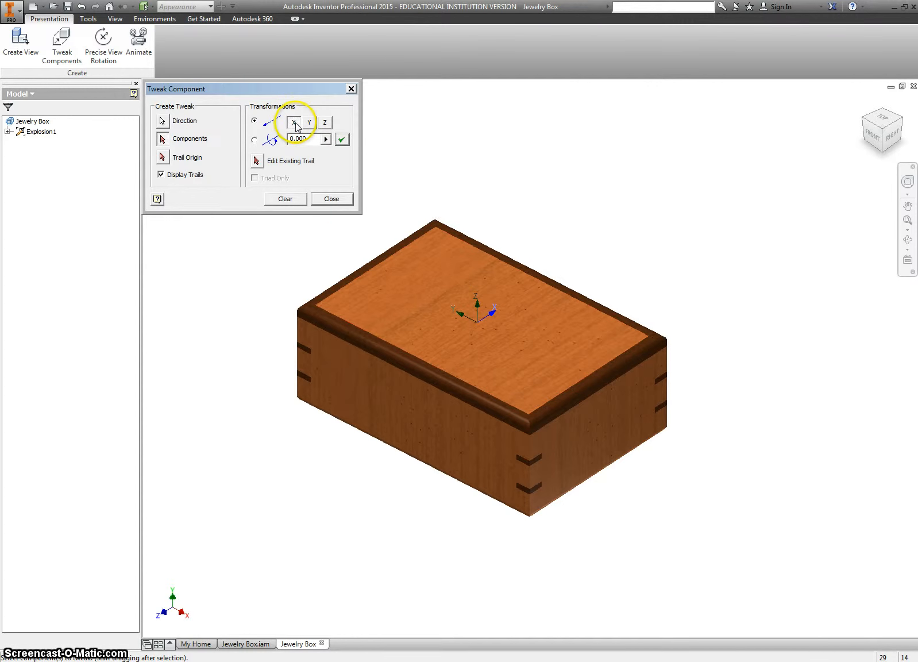
click(459, 392)
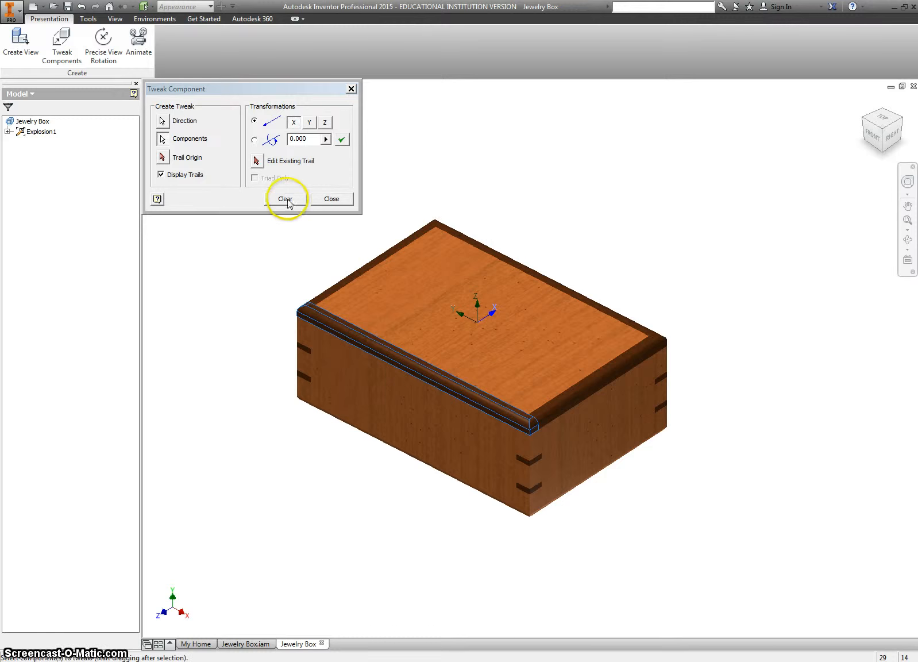
click(286, 198)
- Tweak the lid panel and its four trim pieces about 10.13 in upward along Z, using the lid's top face as direction
click(497, 309)
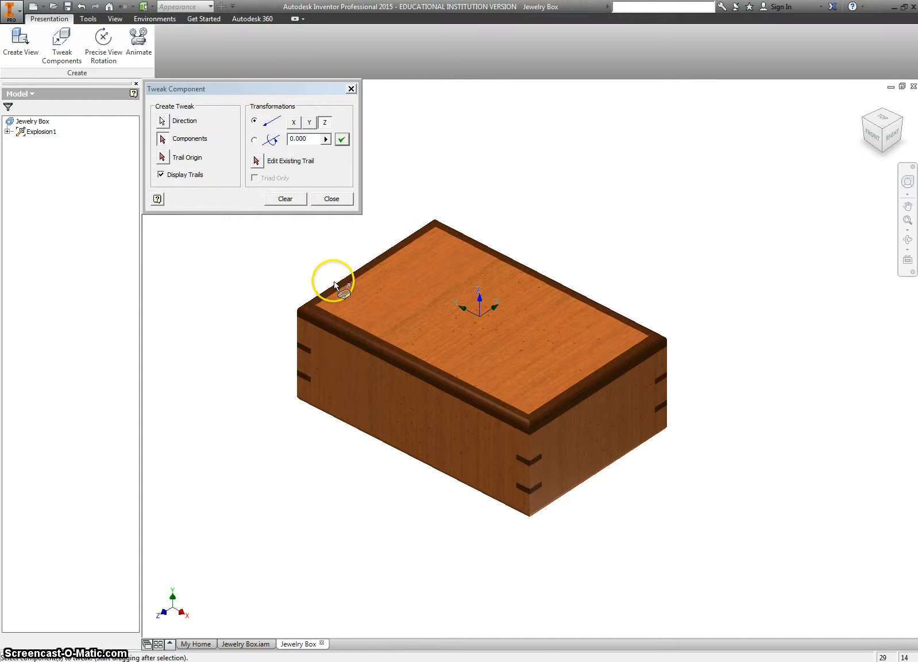
click(335, 320)
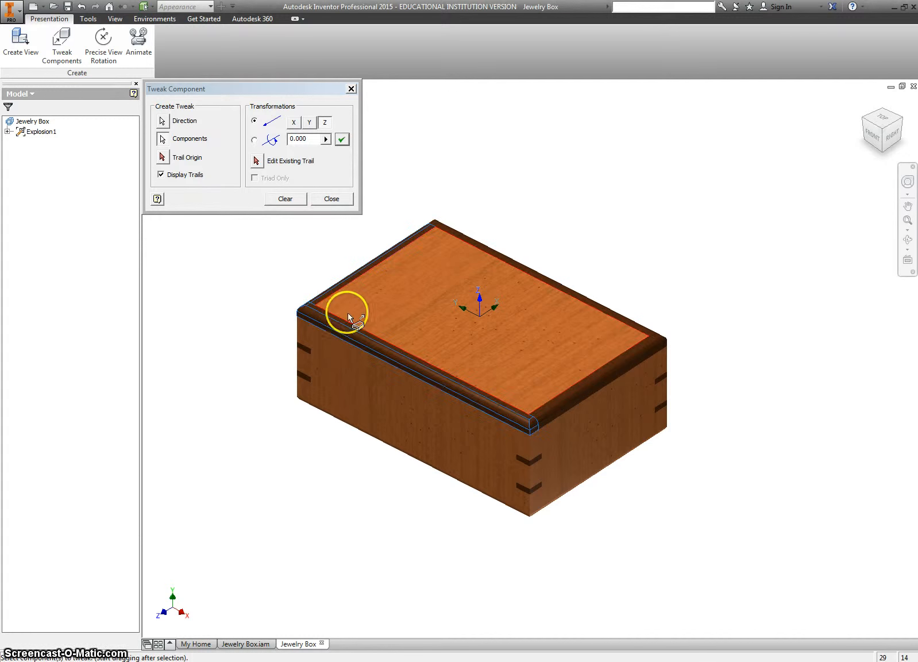
click(557, 399)
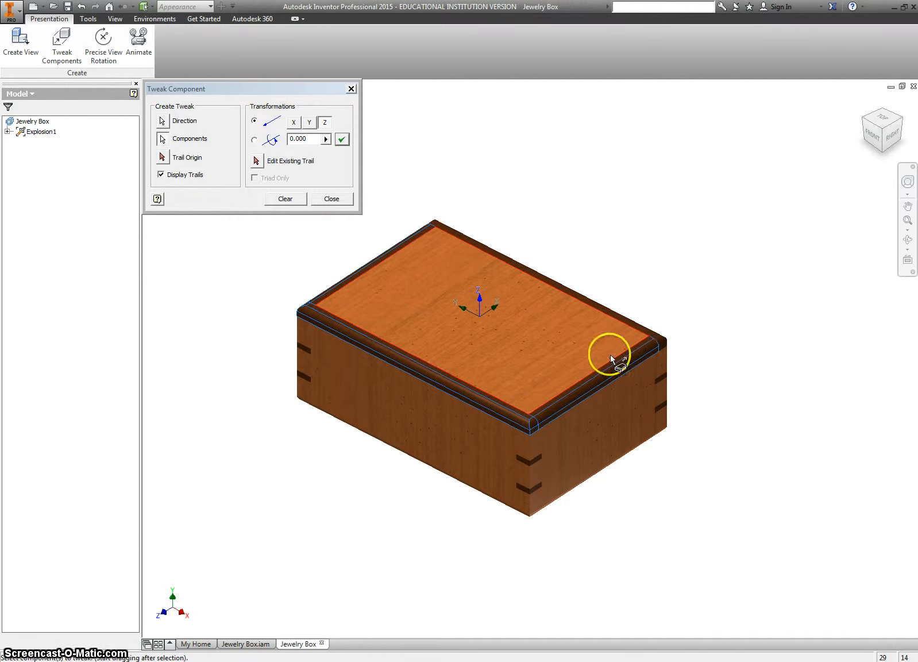
click(639, 328)
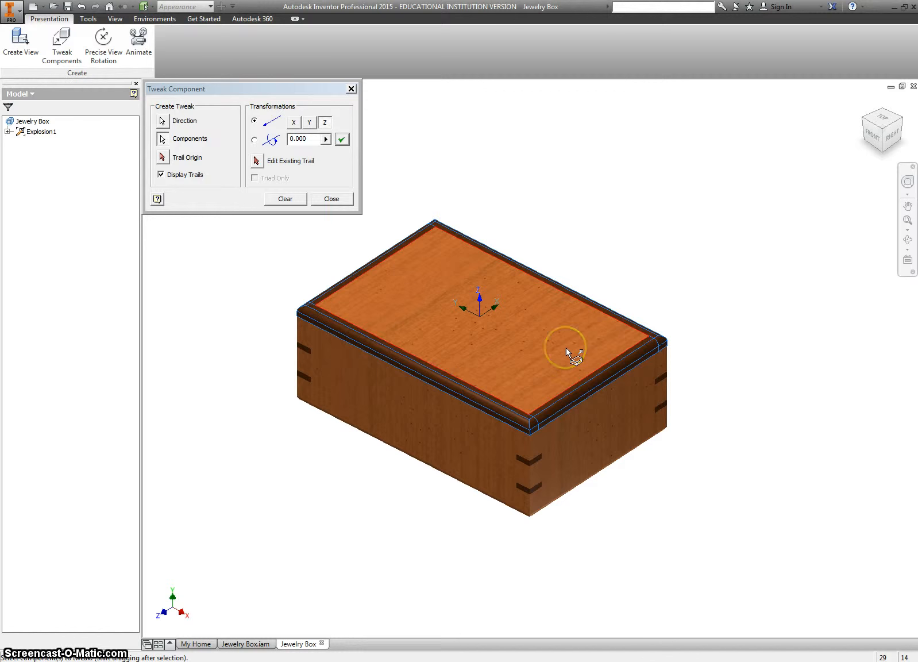
drag(565, 340, 561, 86)
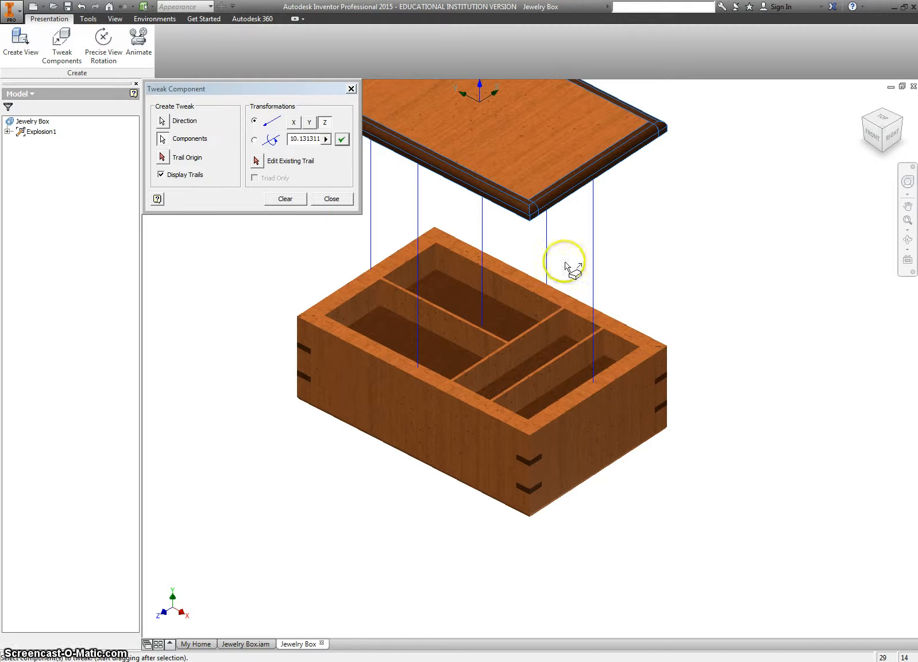
click(291, 200)
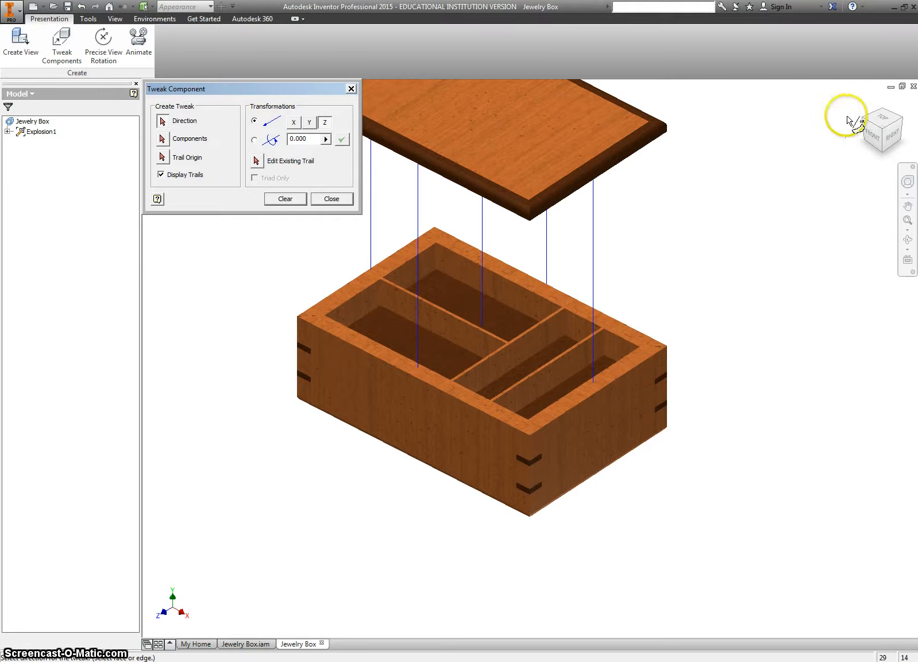
- Tweak the lid's front 12 in trim piece -1 in along X, using the lid's top face as direction
middle_click(820, 125)
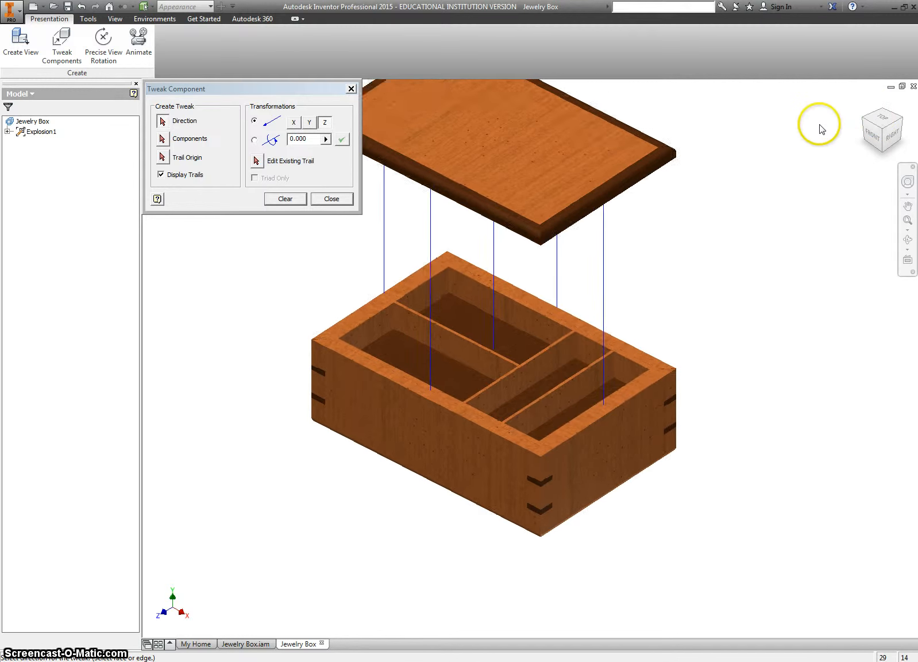
click(522, 210)
click(473, 260)
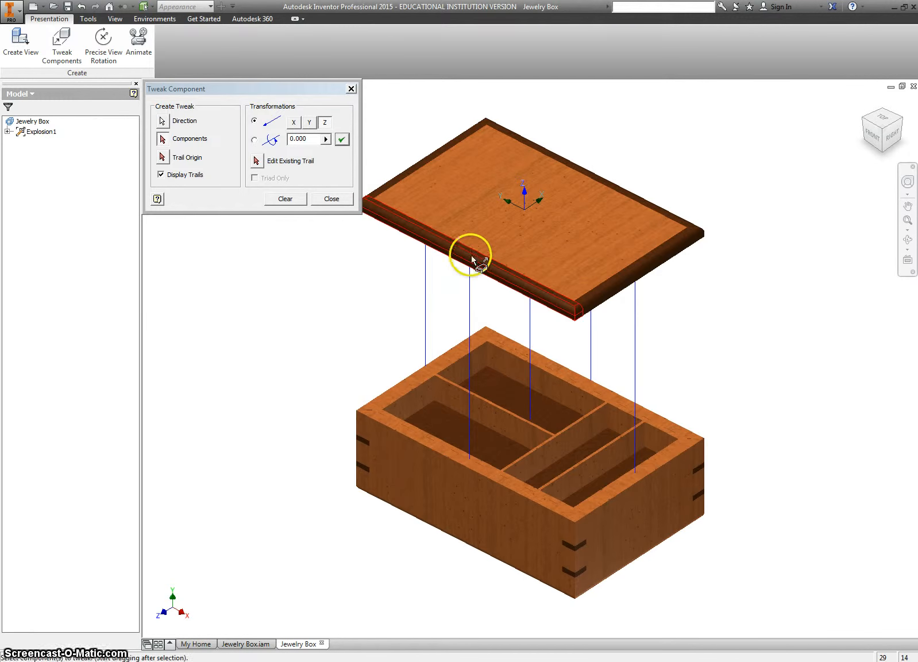
drag(480, 253, 449, 251)
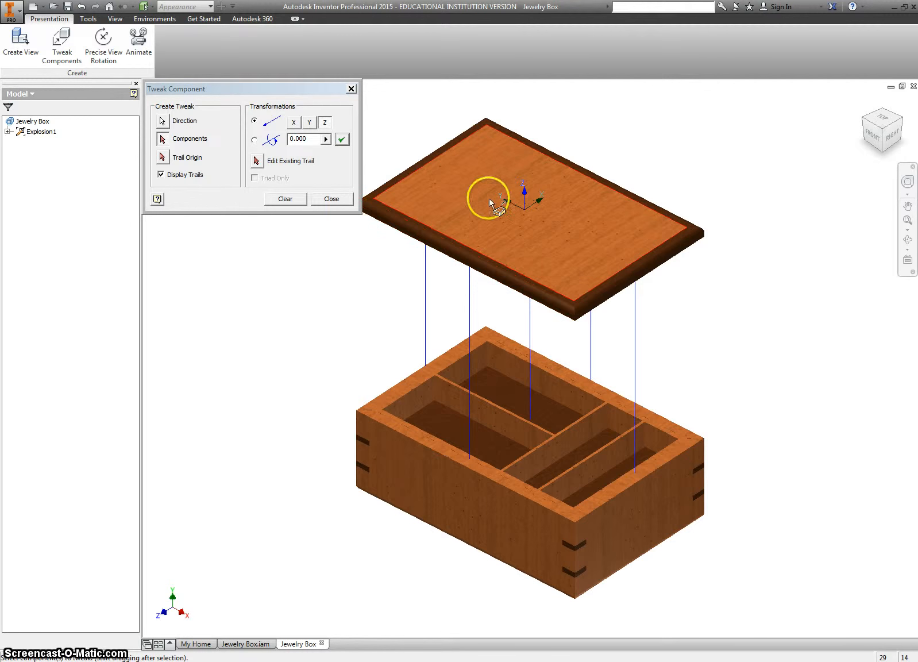
click(296, 126)
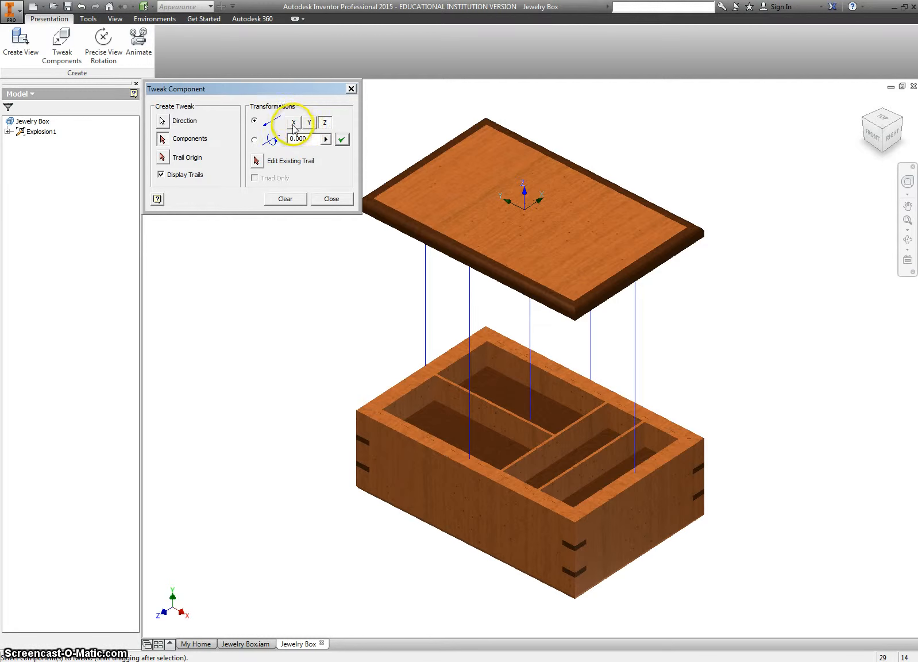
click(484, 265)
drag(483, 266, 459, 272)
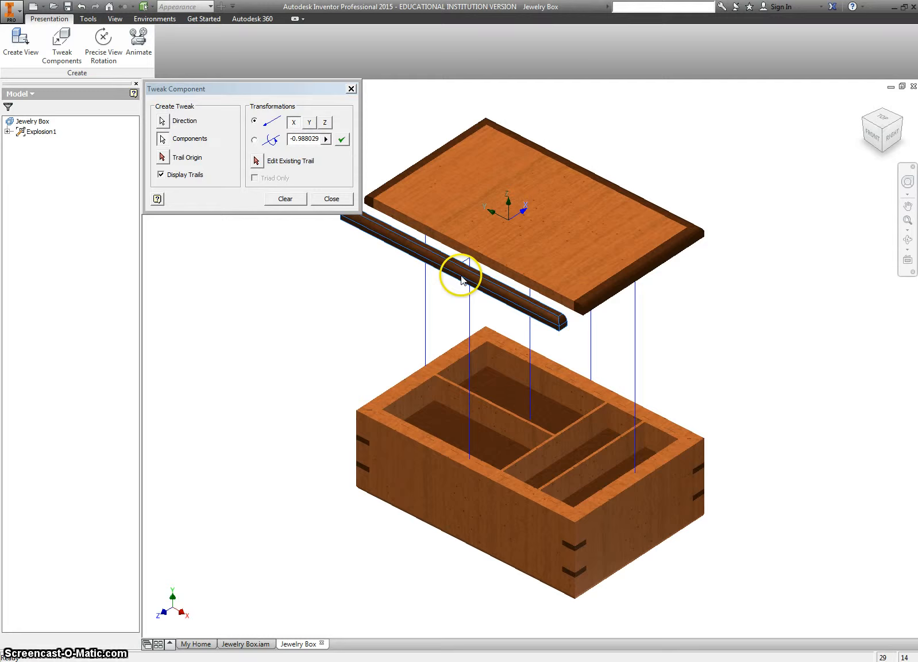
click(303, 139)
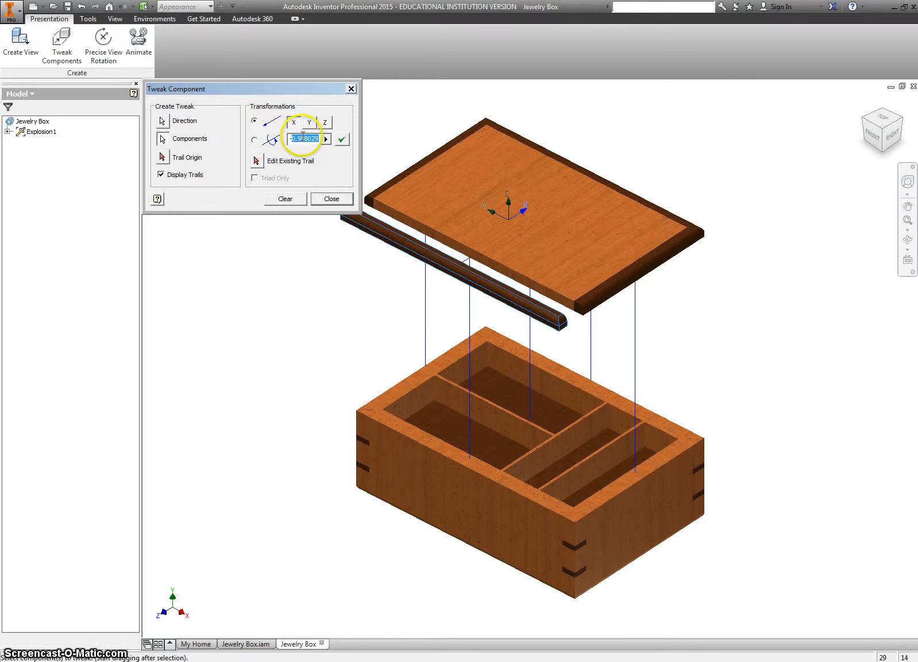
text(-1)
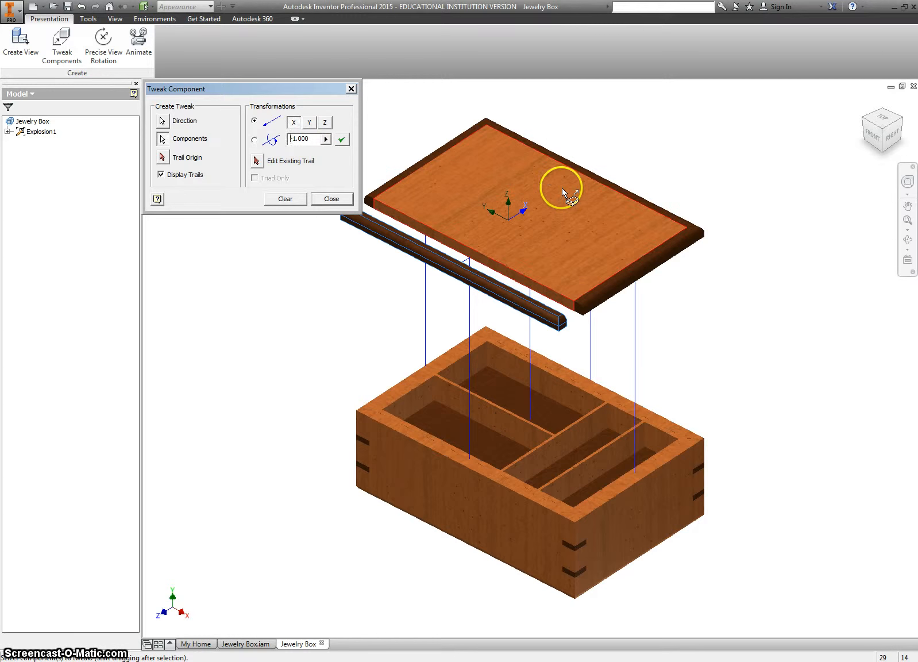
click(285, 198)
- Tweak the lid's back 12 in trim piece 1 in outward along X, using the lid's top face as direction
click(593, 199)
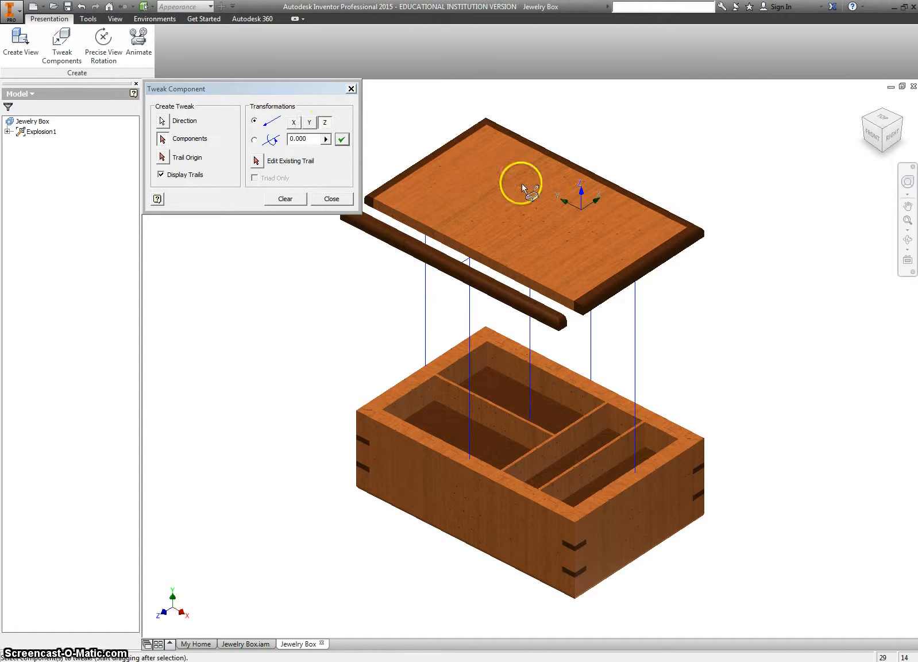
click(295, 124)
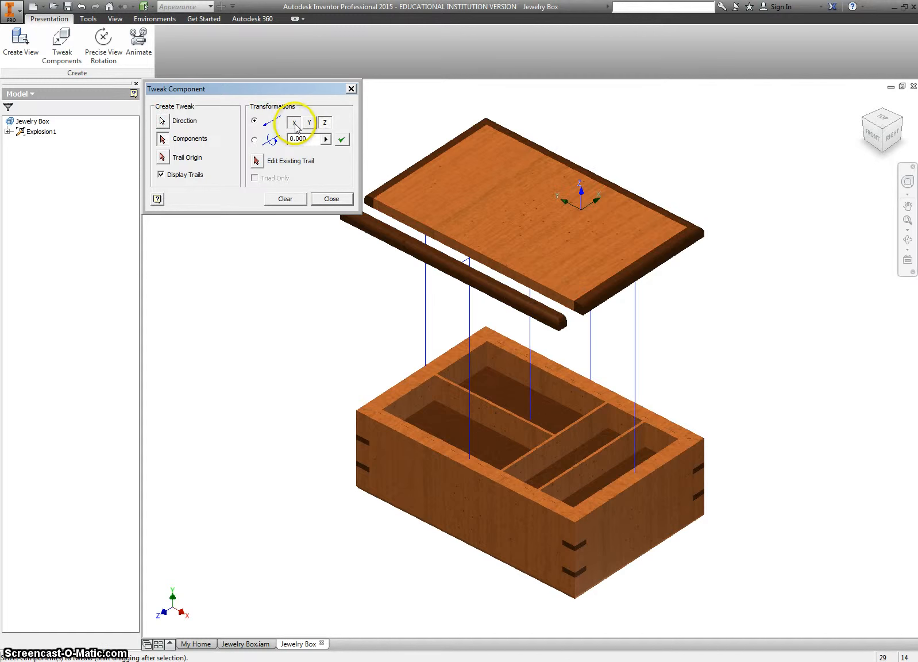
click(659, 208)
drag(659, 207, 650, 180)
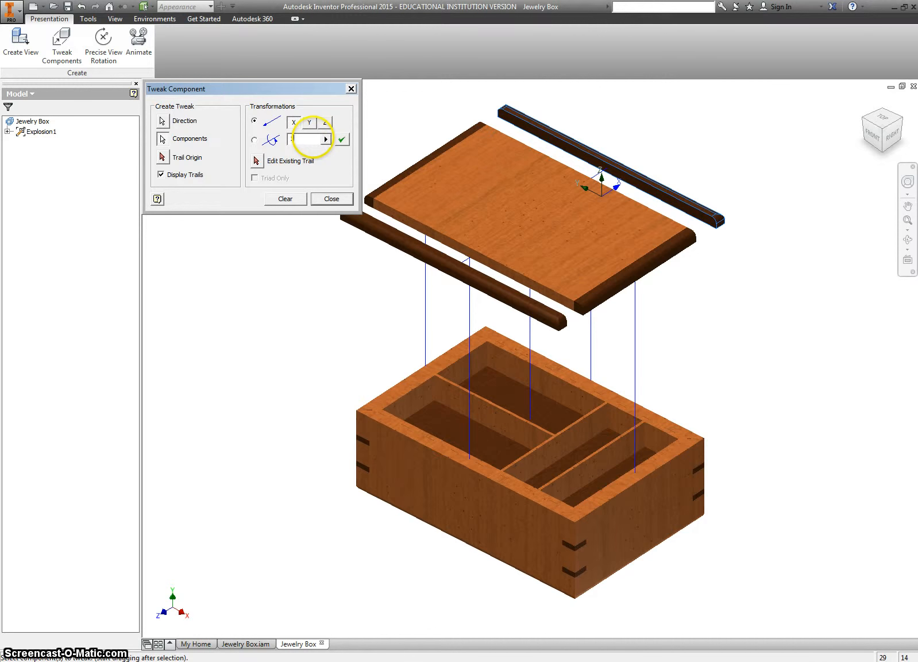
click(290, 199)
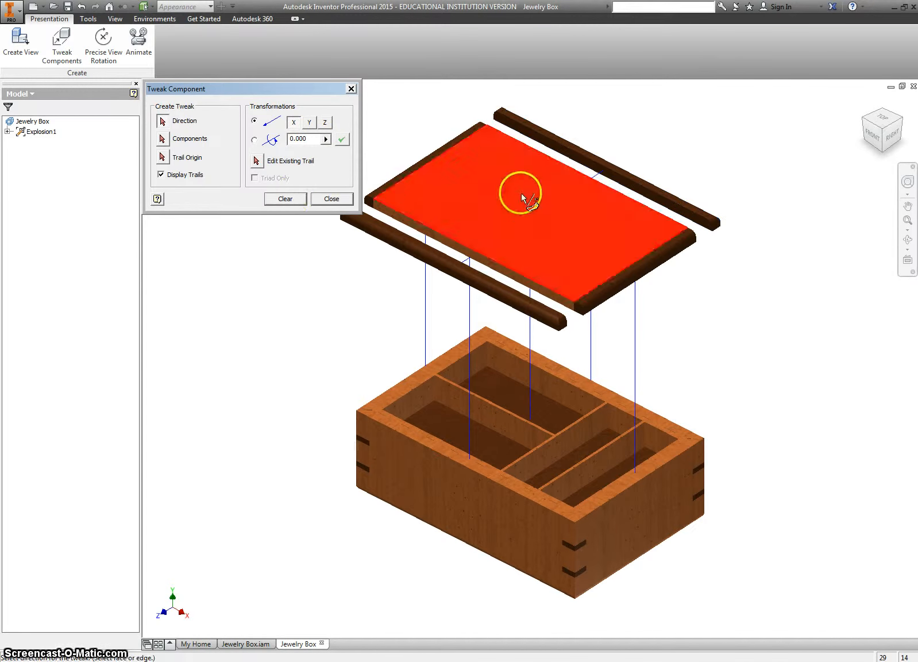
- Tweak the short trim piece on the lid's right side -1 in along Y, using the lid's top face as direction
click(521, 193)
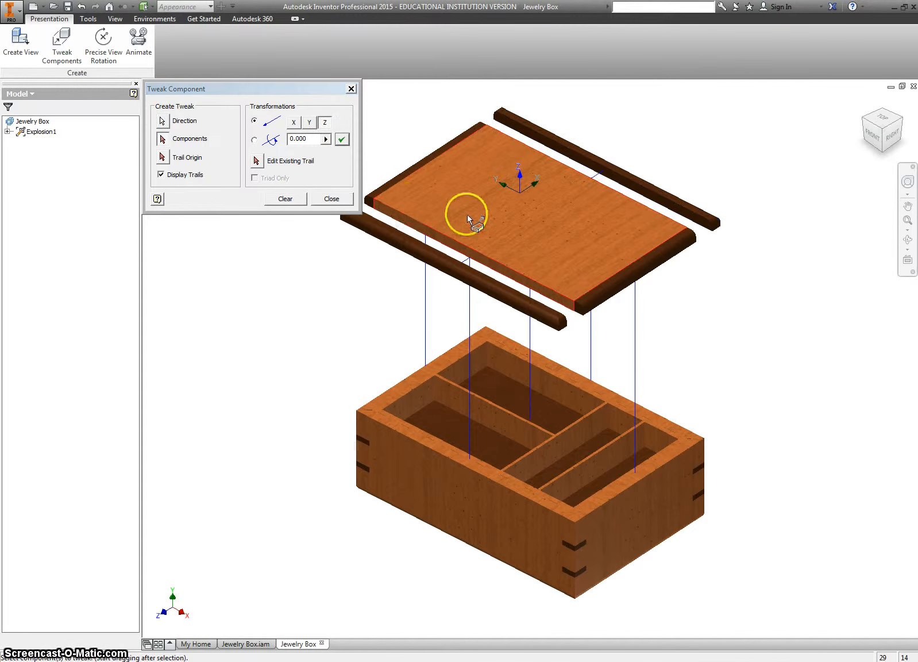
click(307, 124)
click(627, 277)
drag(625, 274, 639, 291)
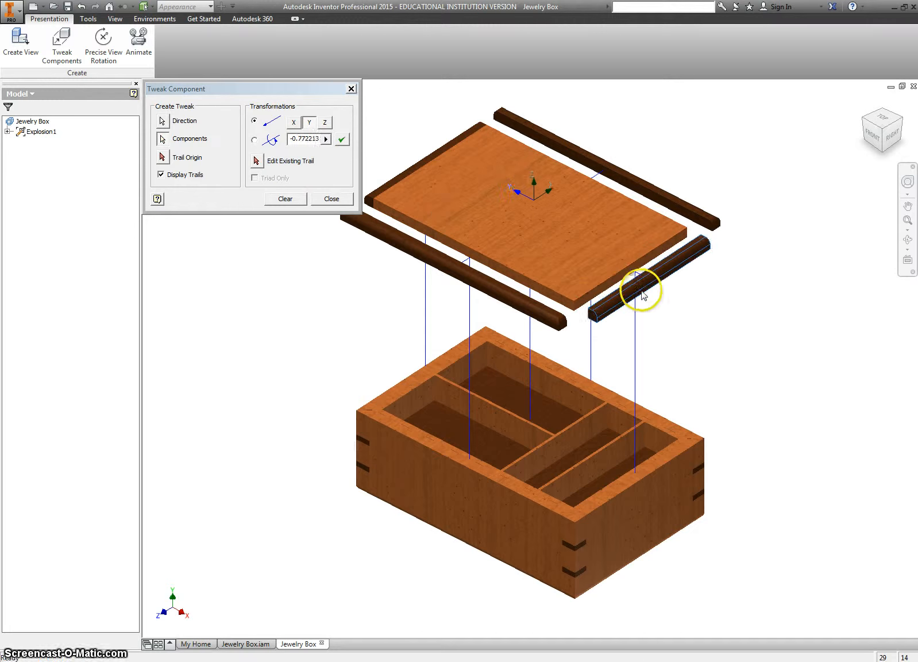
click(311, 142)
text(-1)
key(Return)
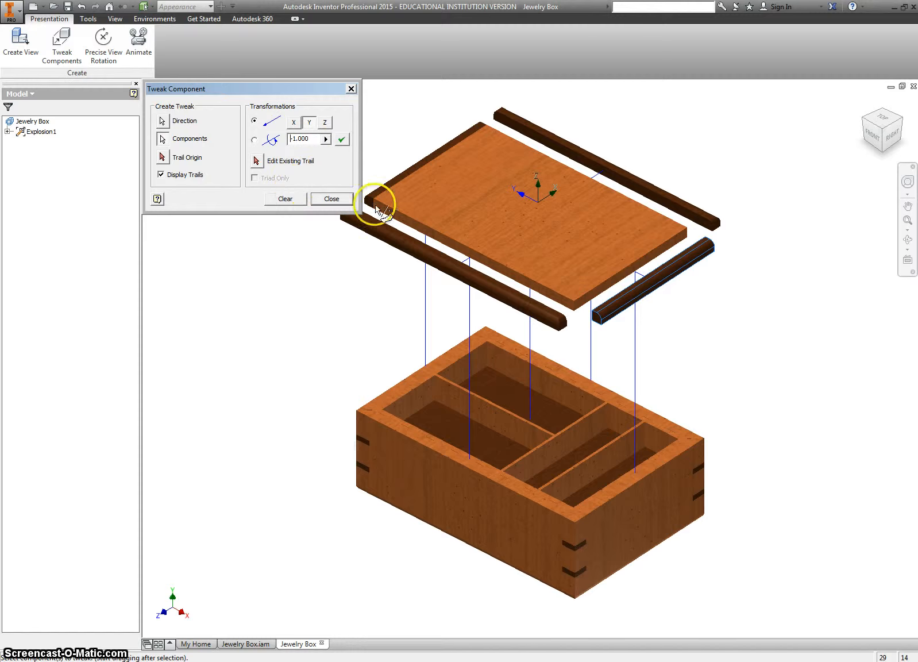
- Tweak the short trim piece on the lid's left side 1 in along Y, using the lid's top face as direction
click(476, 199)
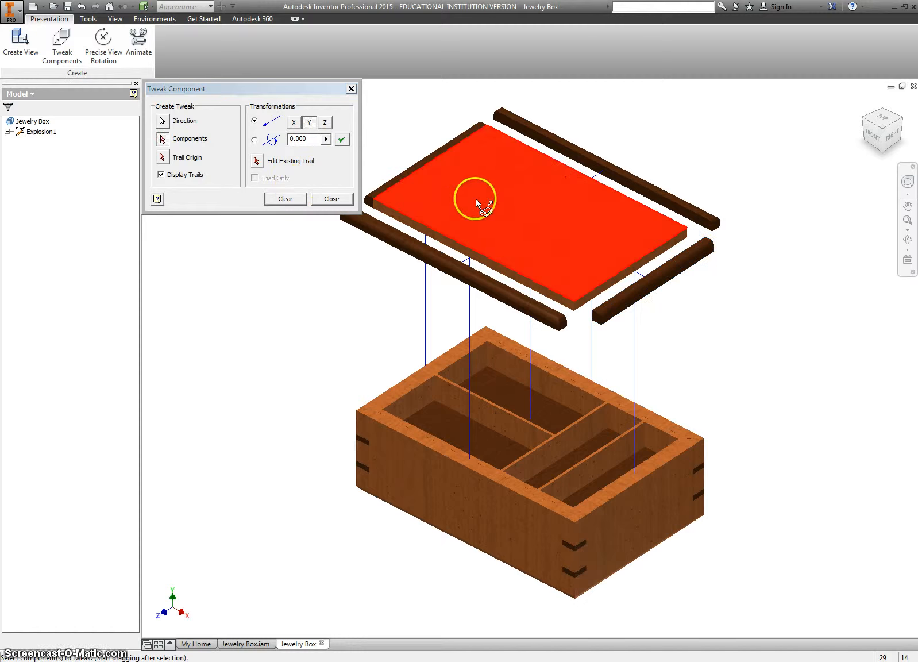
click(309, 123)
drag(398, 159, 387, 154)
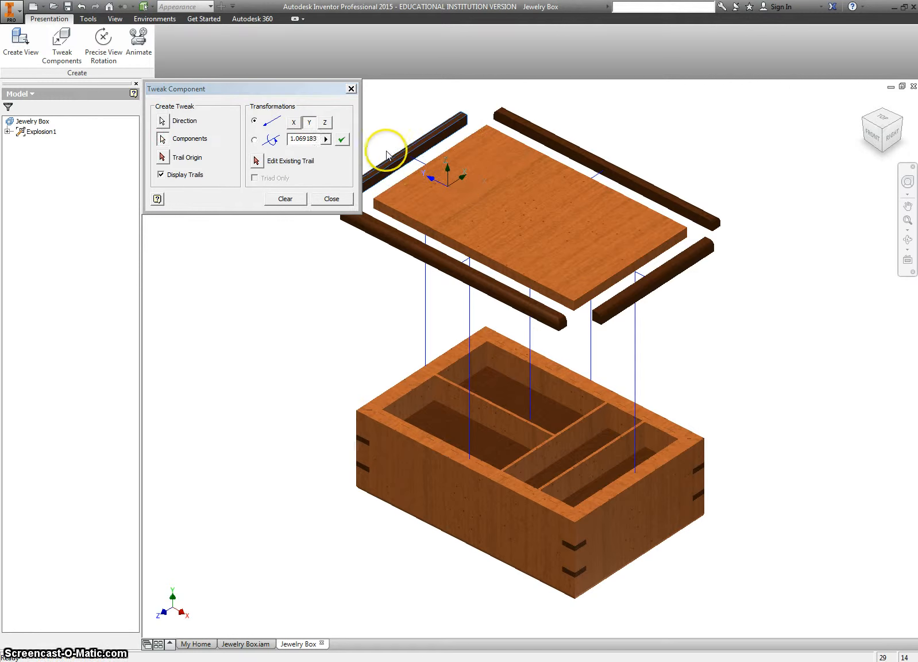
double_click(311, 139)
text(1)
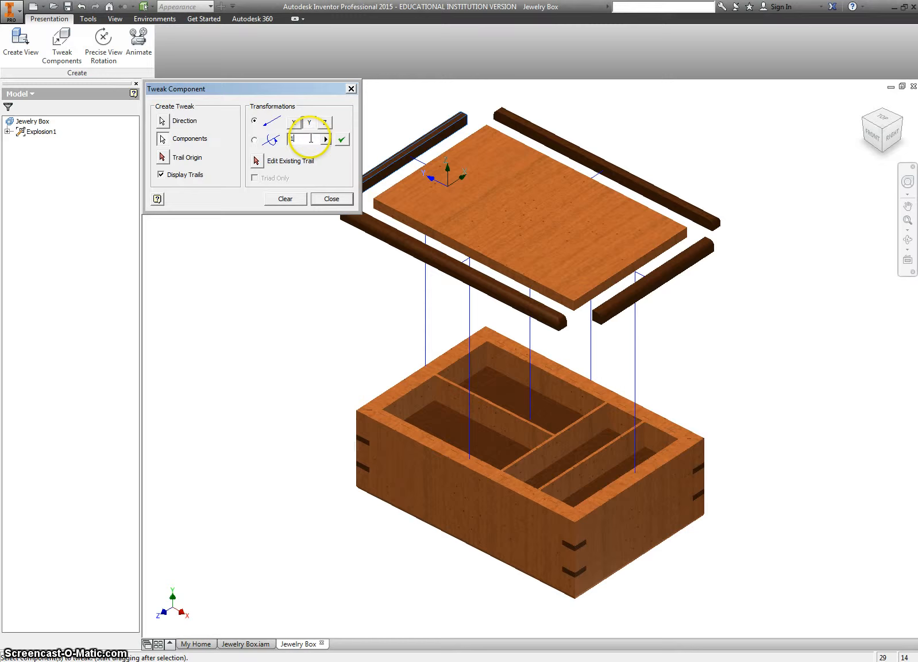
key(Return)
click(287, 200)
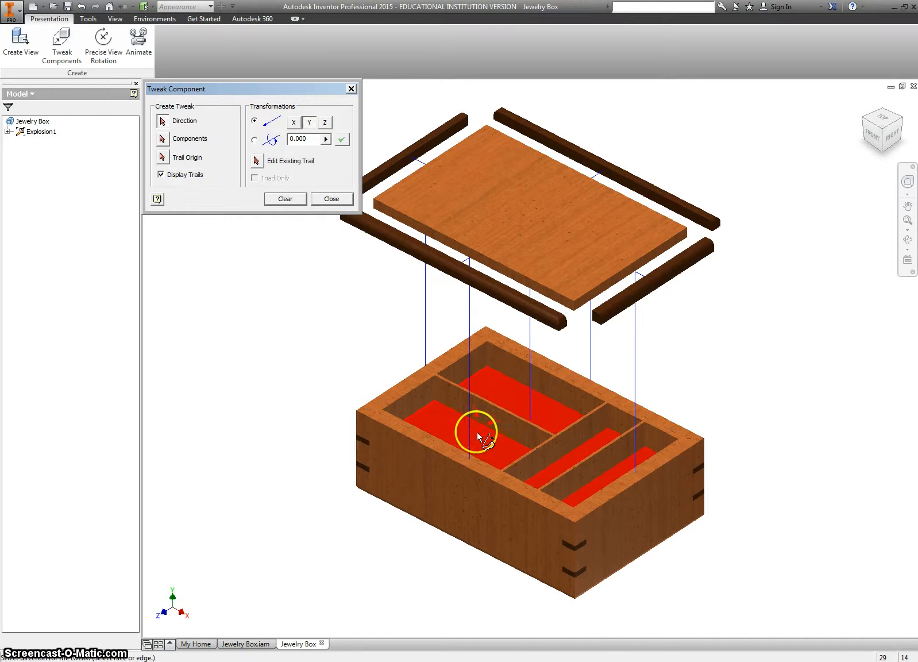
- Tweak the tray's four sides, three dividers and bottom about 5.17 in upward along Z, using the tray bottom's face as direction
click(495, 424)
click(490, 443)
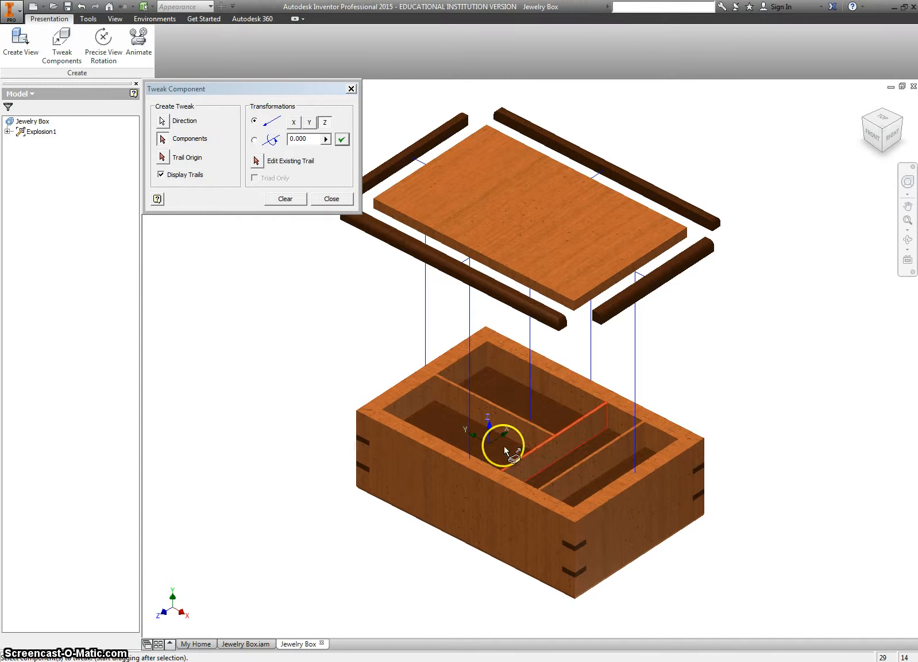
click(418, 399)
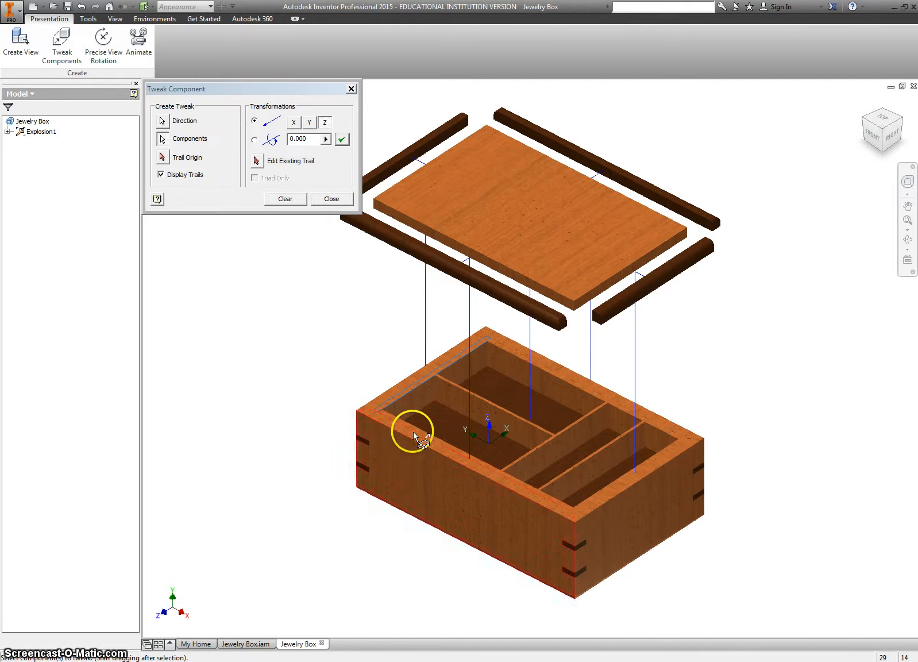
click(416, 430)
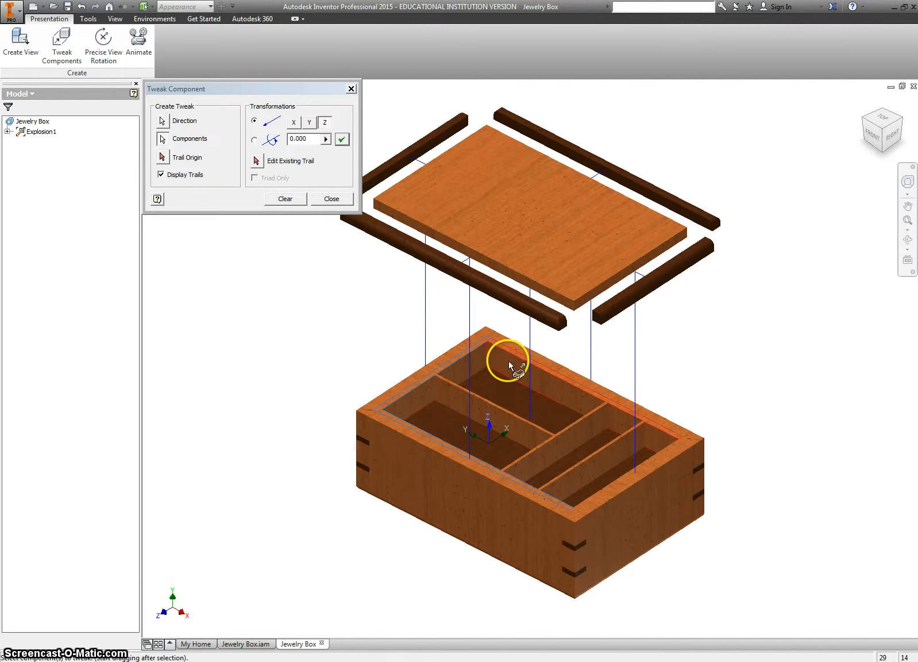
click(528, 371)
click(653, 460)
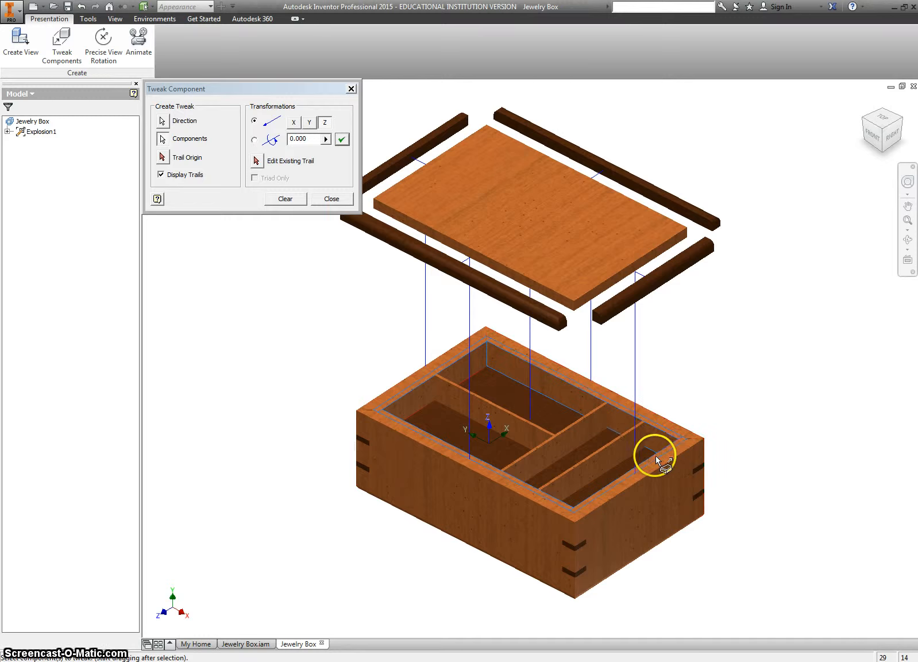
click(604, 452)
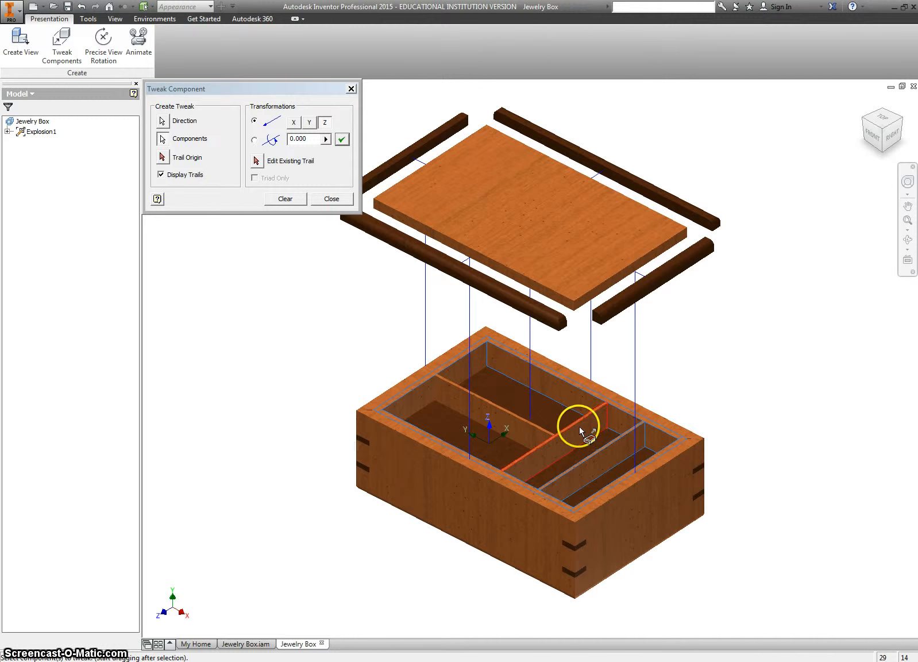
click(580, 426)
click(530, 427)
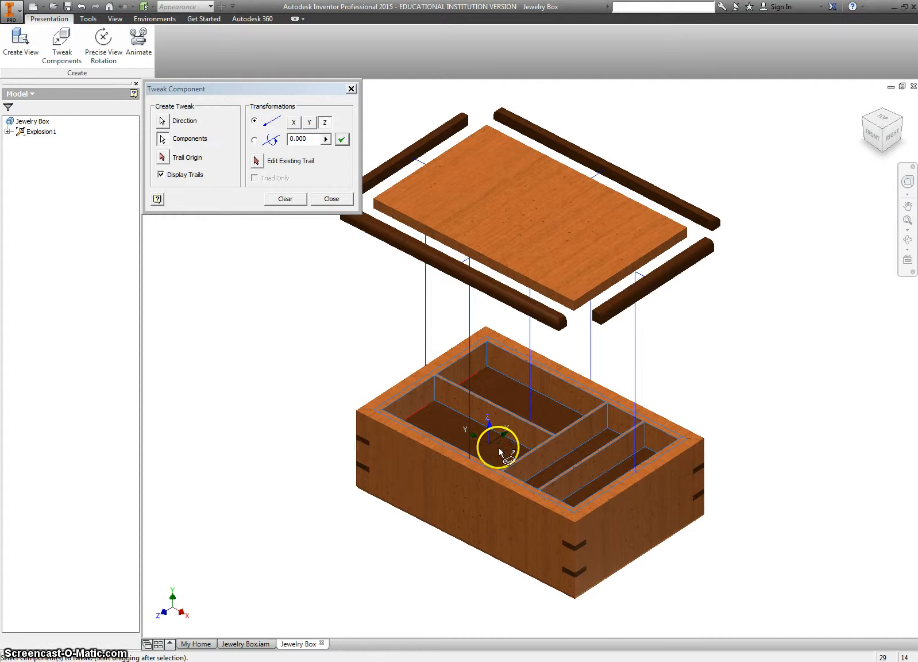
drag(499, 447, 490, 322)
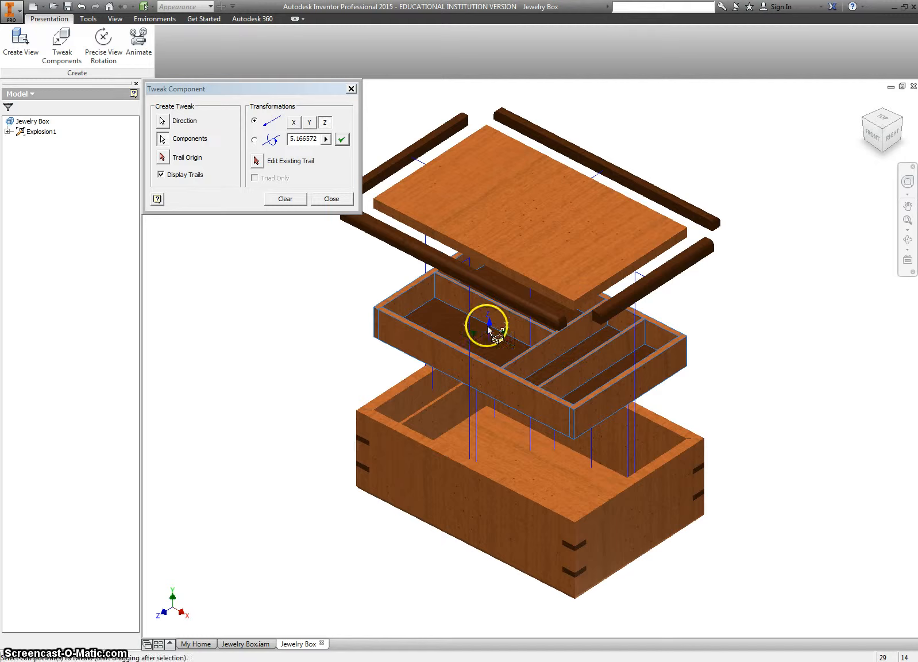
click(285, 199)
click(325, 202)
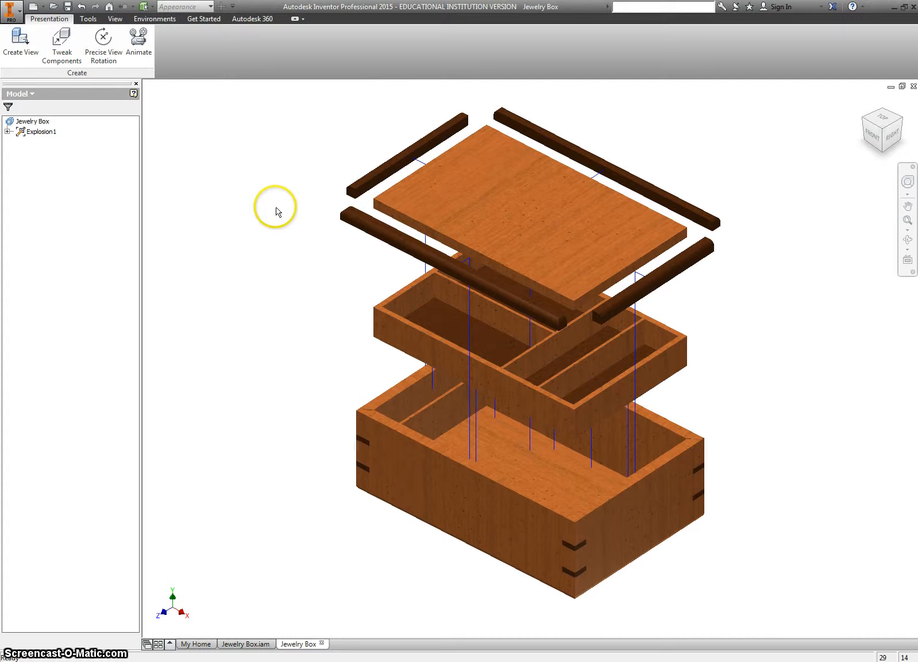
- Set the vertical tweak distance of Lid:2 in the Explosion1 view to 15 in
click(7, 132)
click(19, 142)
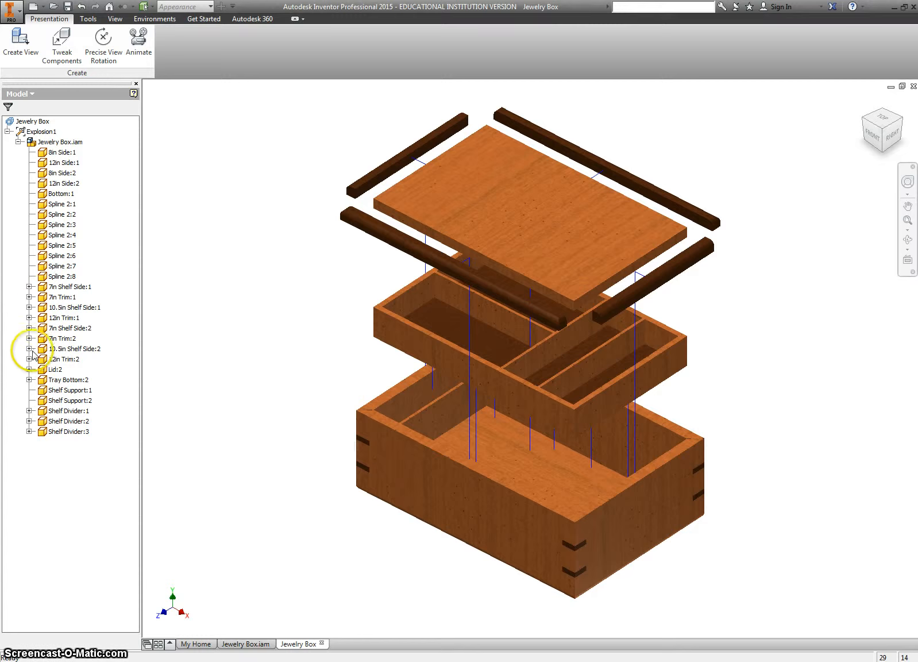
click(29, 370)
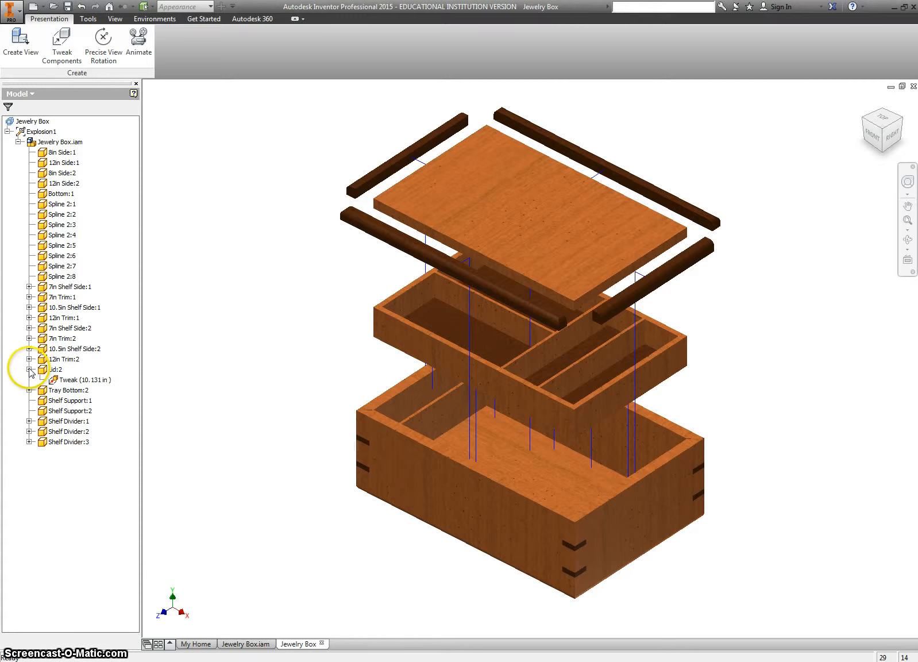
click(82, 380)
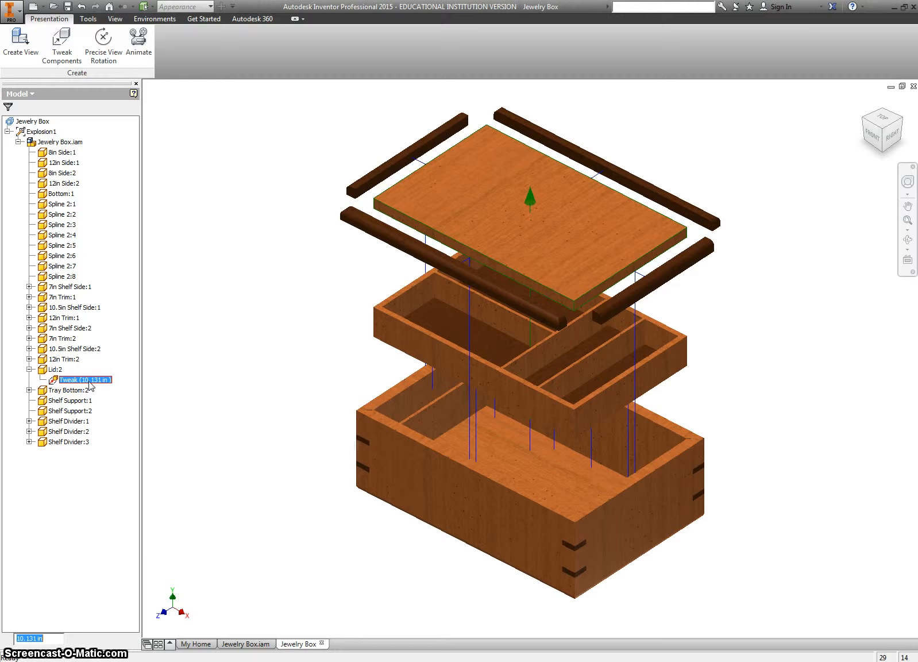
text(15)
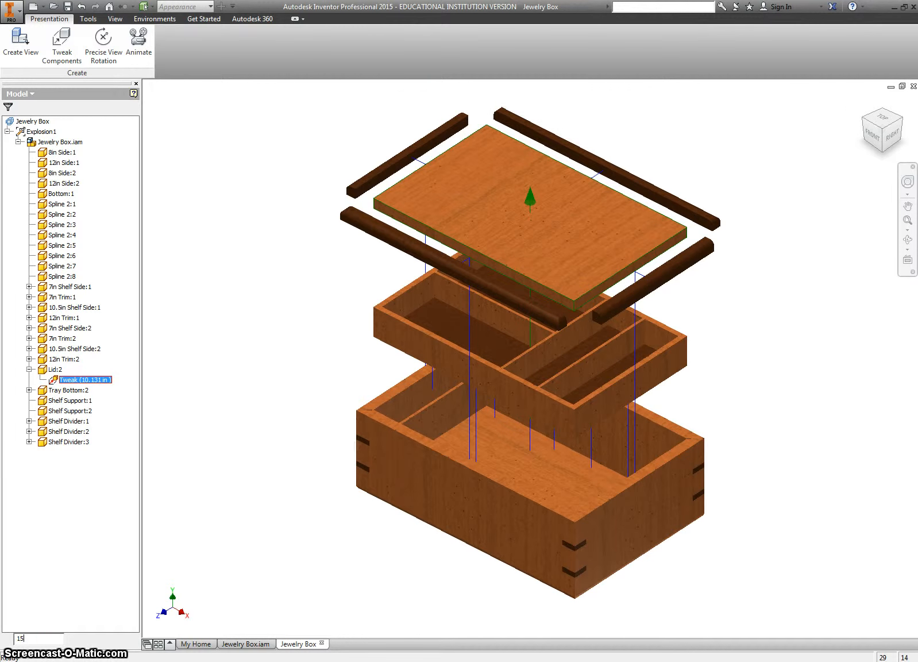
key(Return)
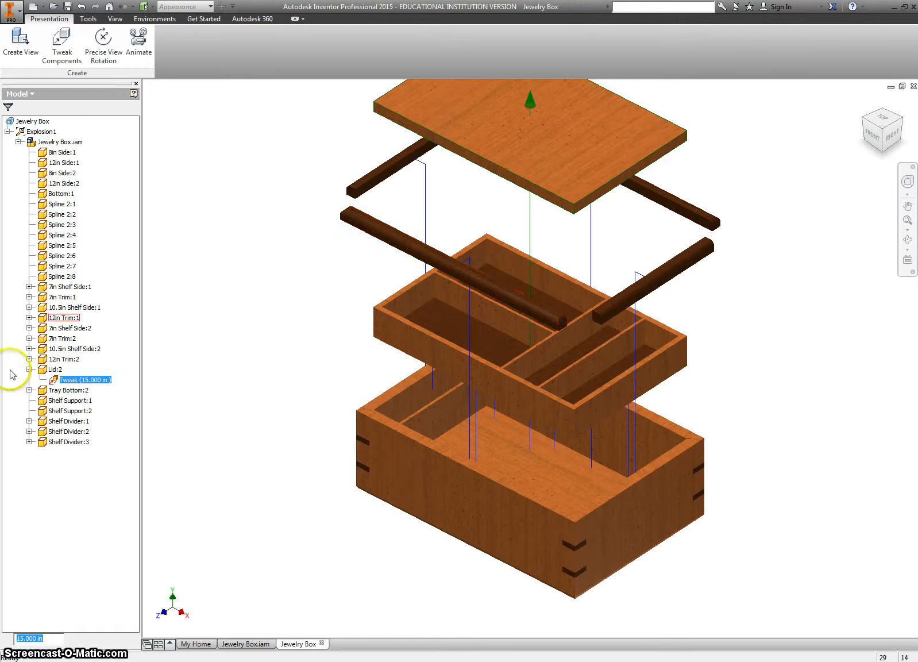
- Set the vertical tweak distance of 12in Trim:1 to 15 in
click(62, 297)
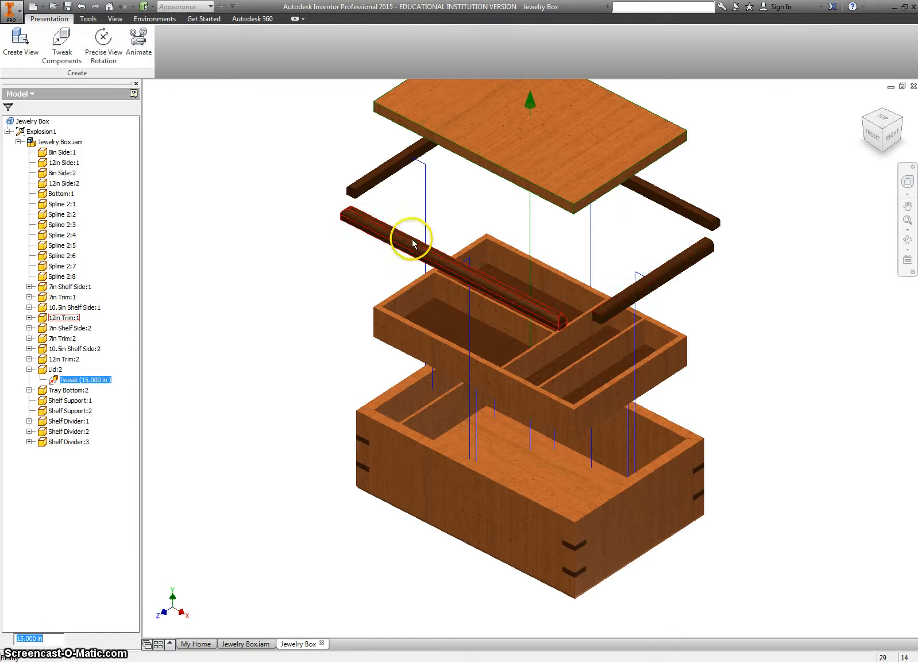
click(29, 318)
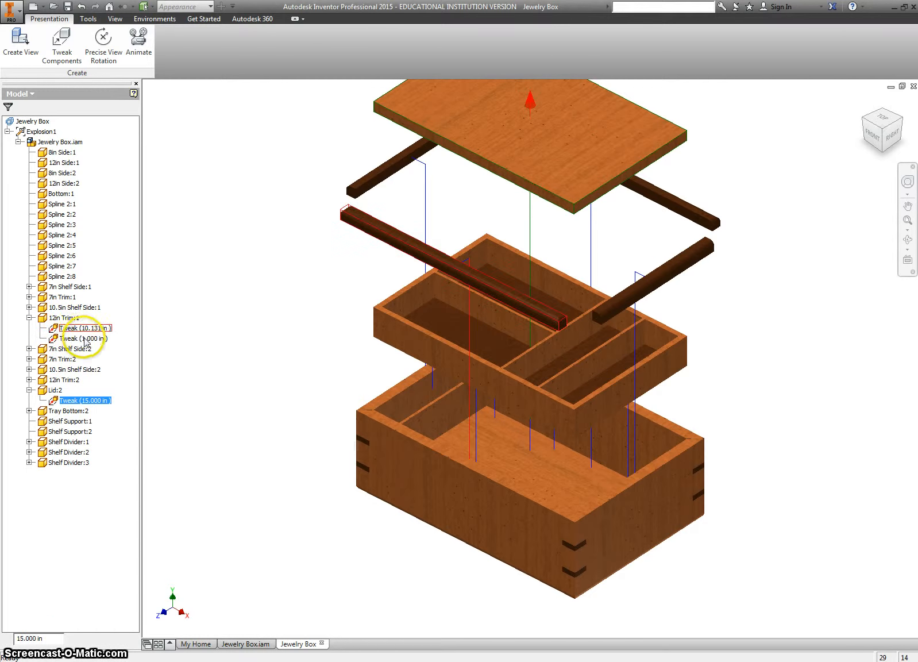
click(87, 329)
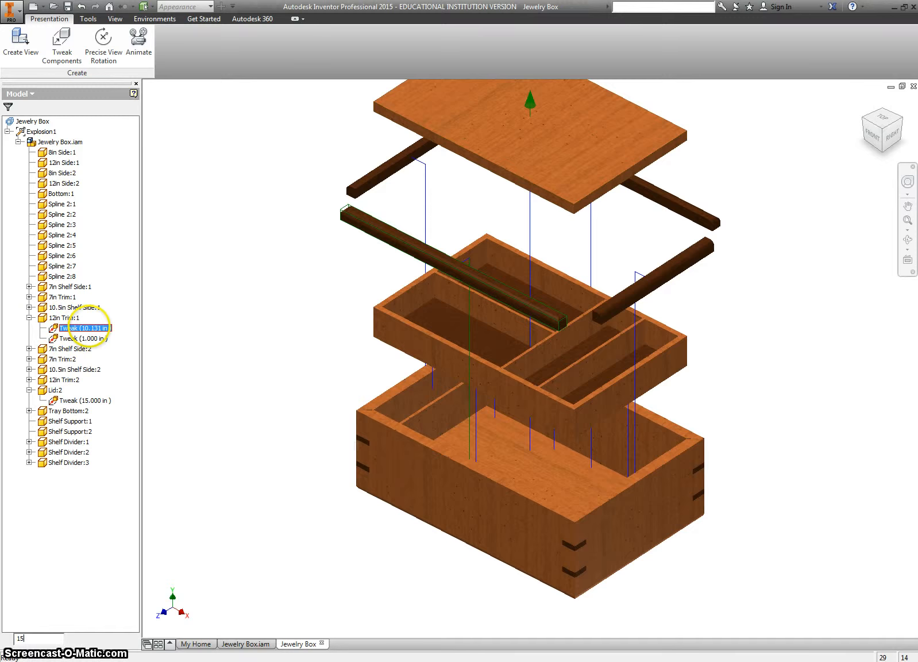
text(15)
key(Return)
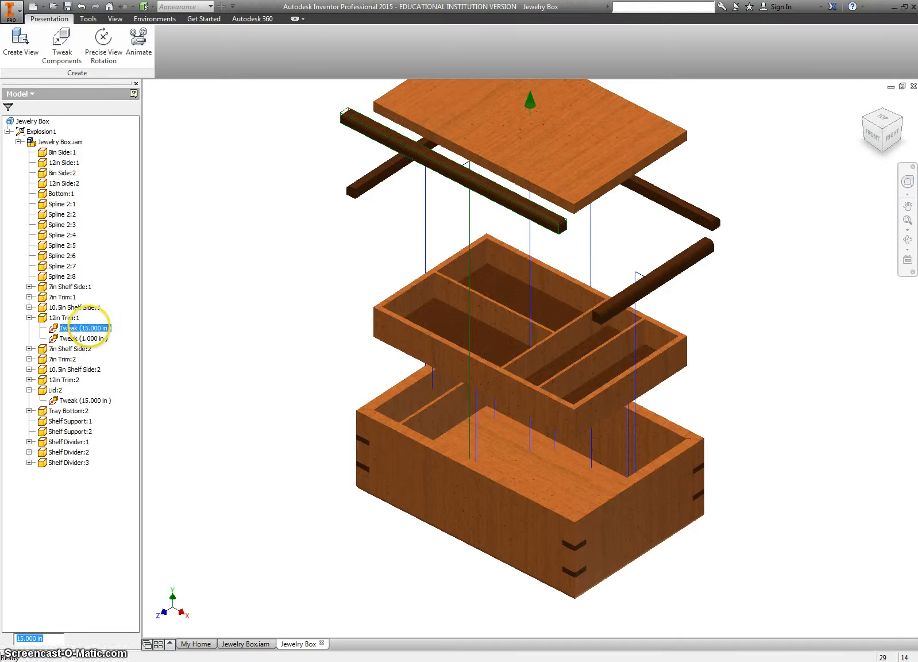
- Set the vertical tweak distance of 7in Trim:2 to 15 in
click(28, 359)
click(86, 370)
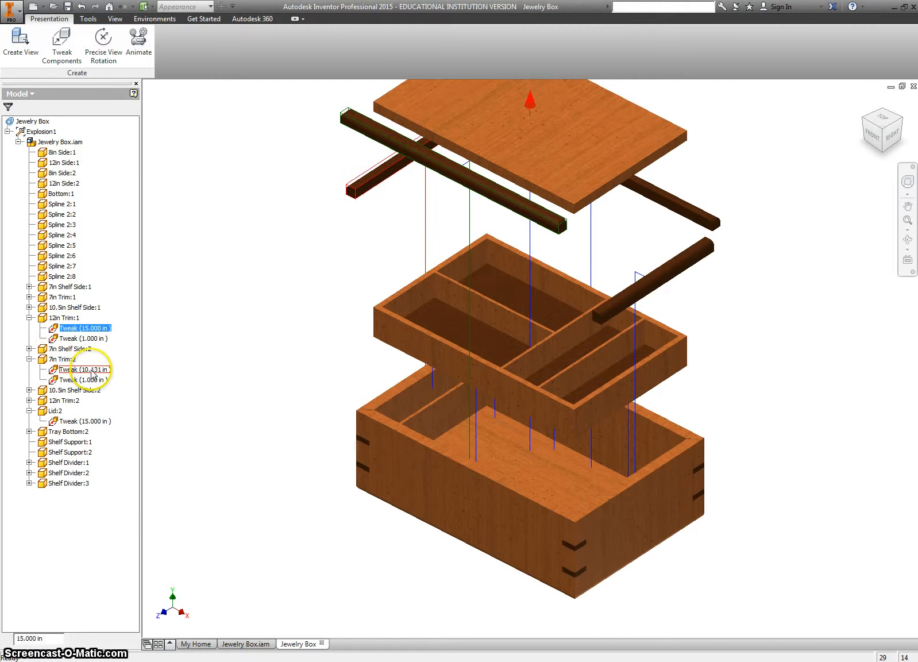
text(15)
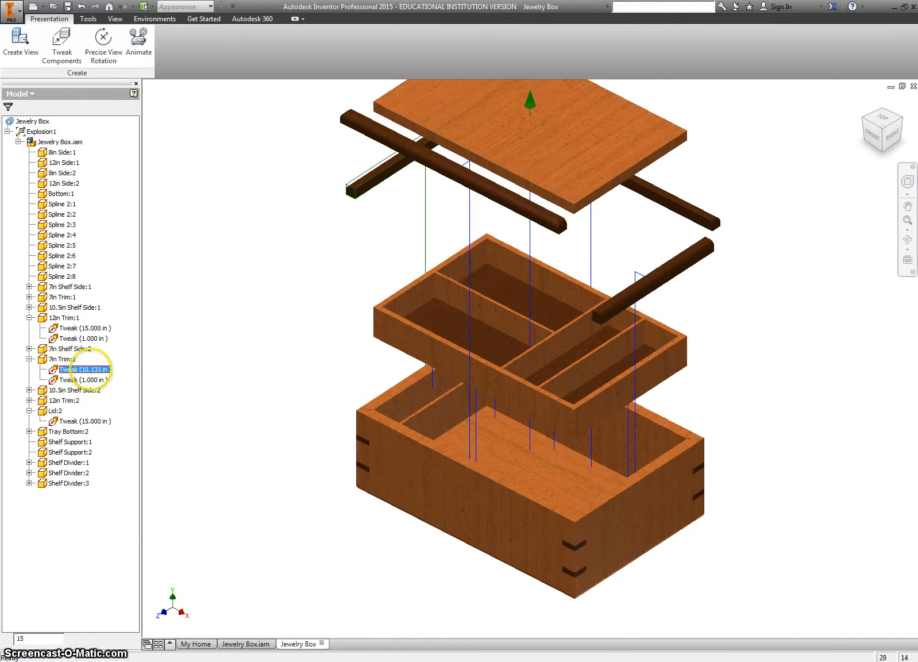
key(Return)
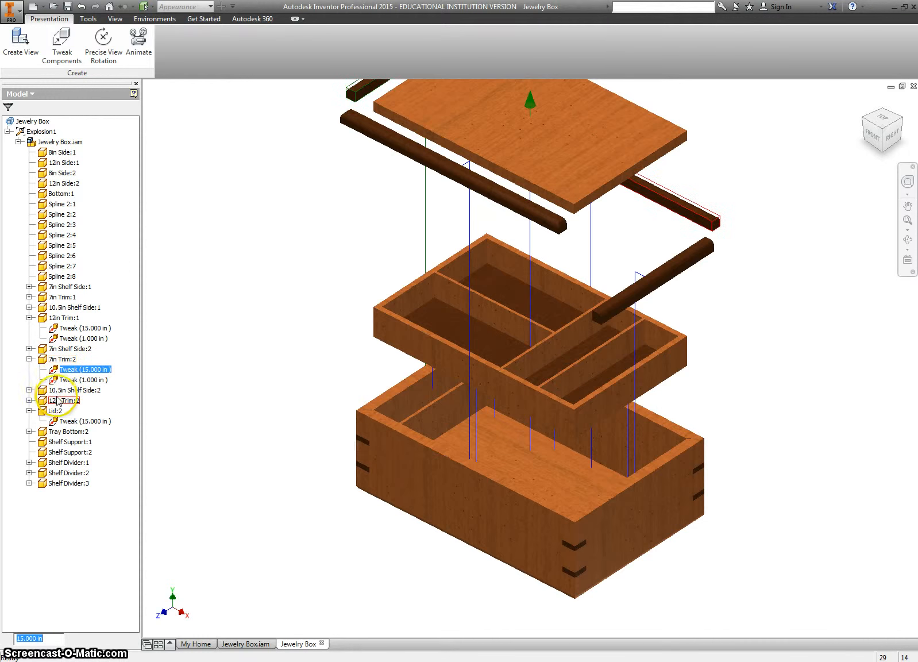
- Set the vertical tweak distance of 12in Trim:2 to 15 in
click(29, 401)
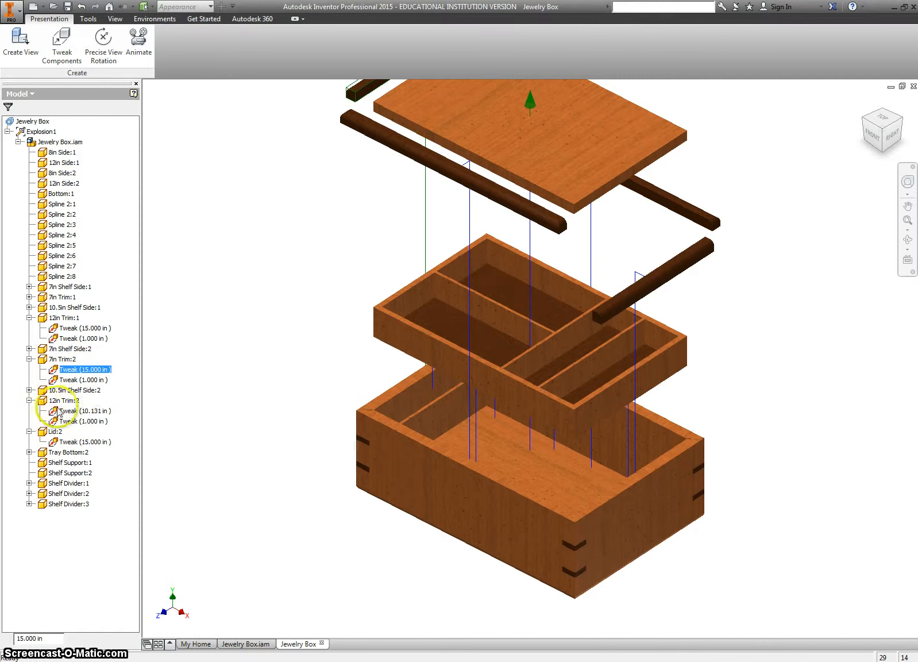
click(82, 411)
text(1)
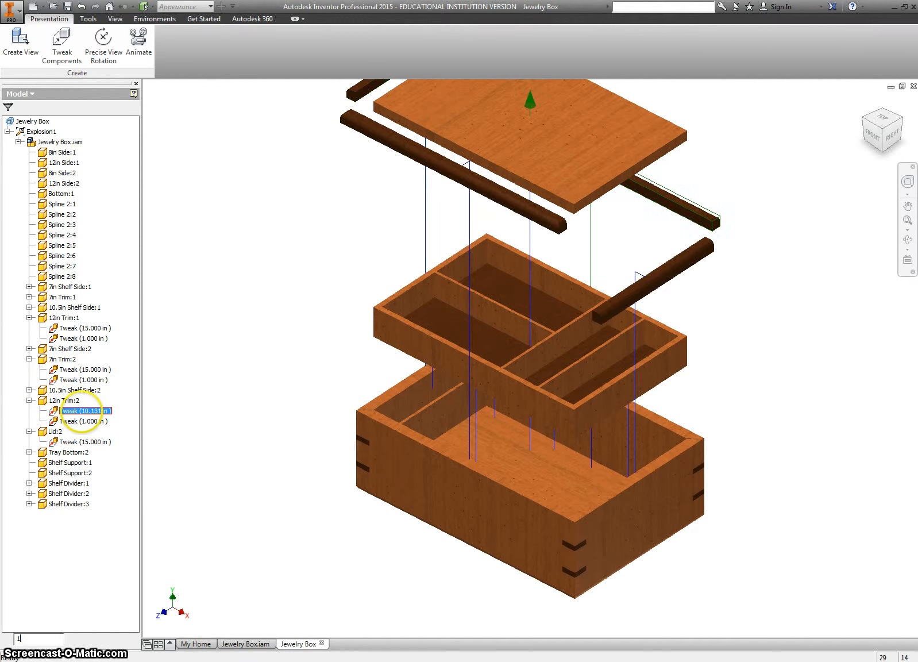
text(5)
key(Return)
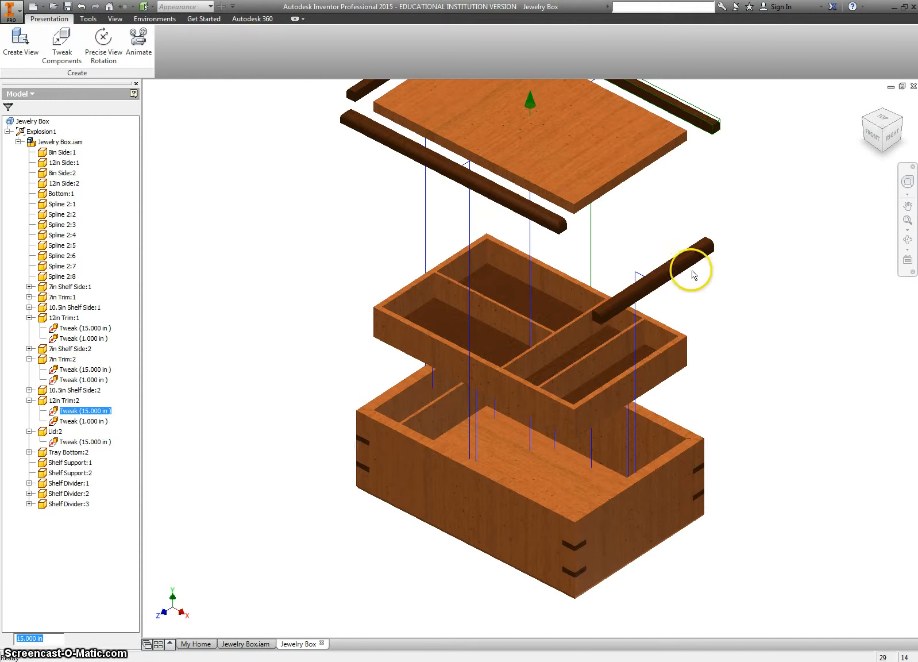
- Set the vertical tweak distance of 7in Trim:1 to 15 in
click(29, 296)
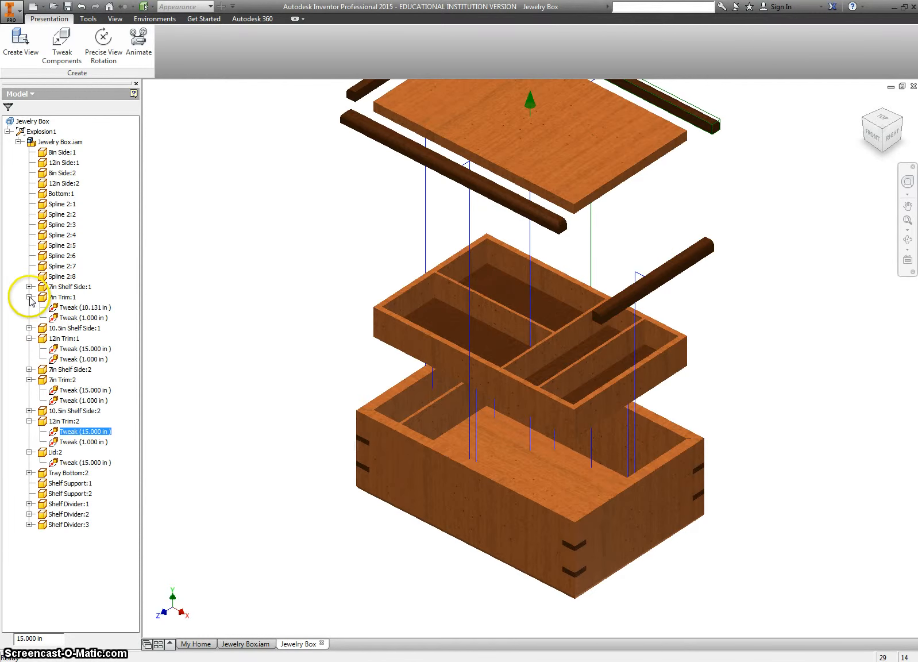
click(94, 310)
text(15)
key(Return)
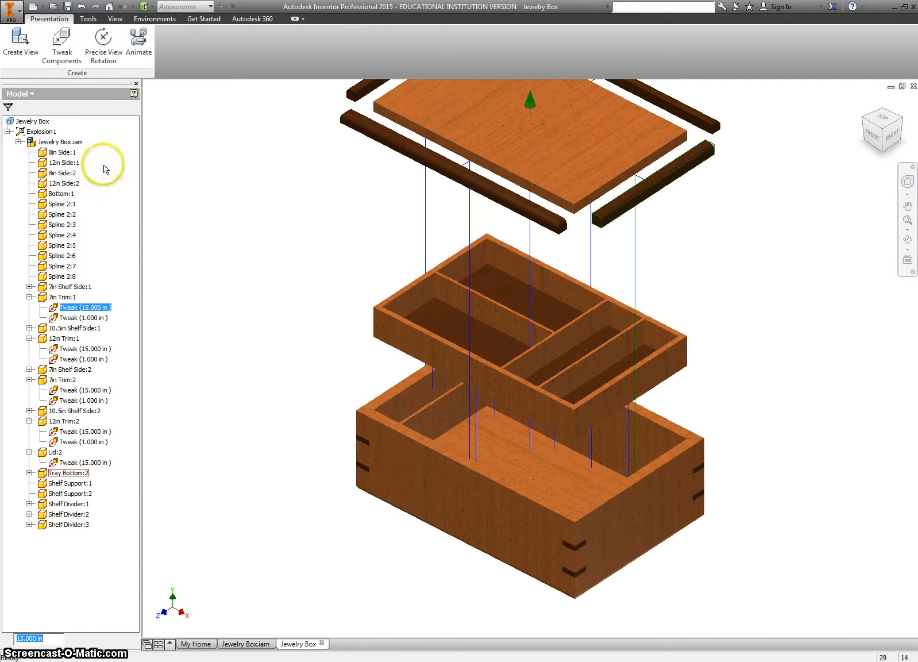
- Tweak the three shelf dividers 3 in upward along Z, using the lid's top face as direction
click(64, 46)
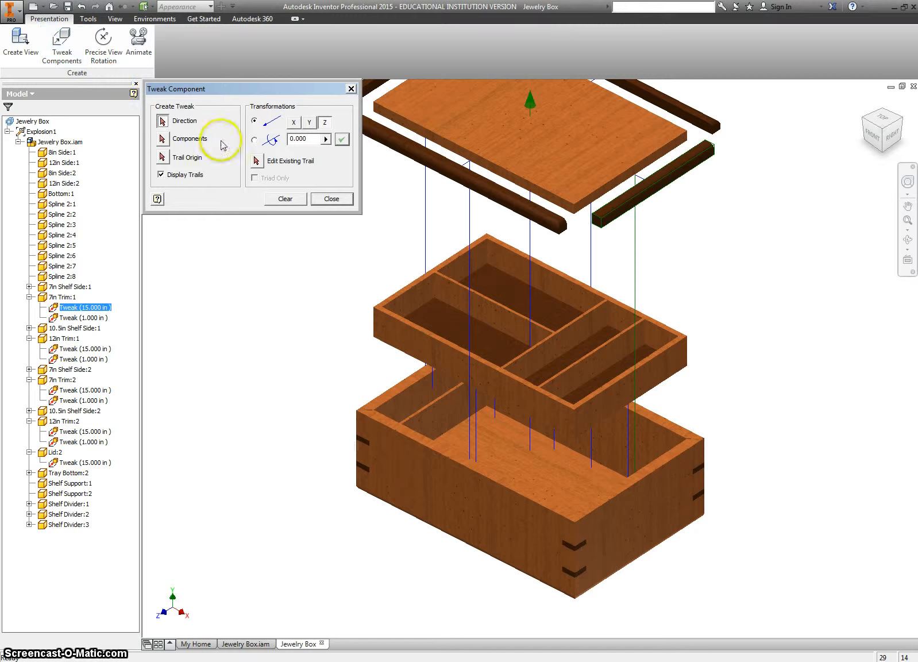
click(547, 132)
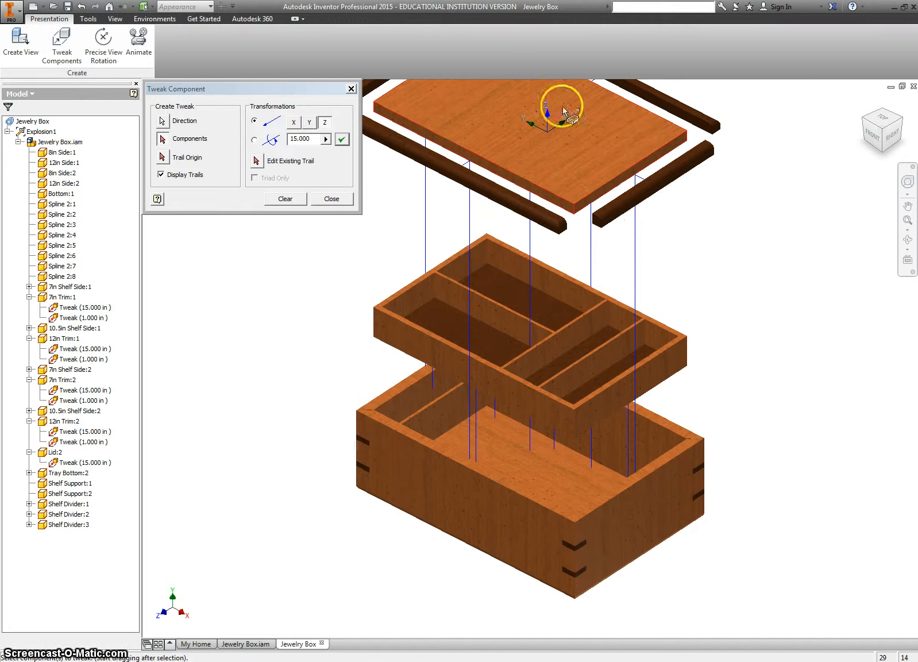
click(537, 124)
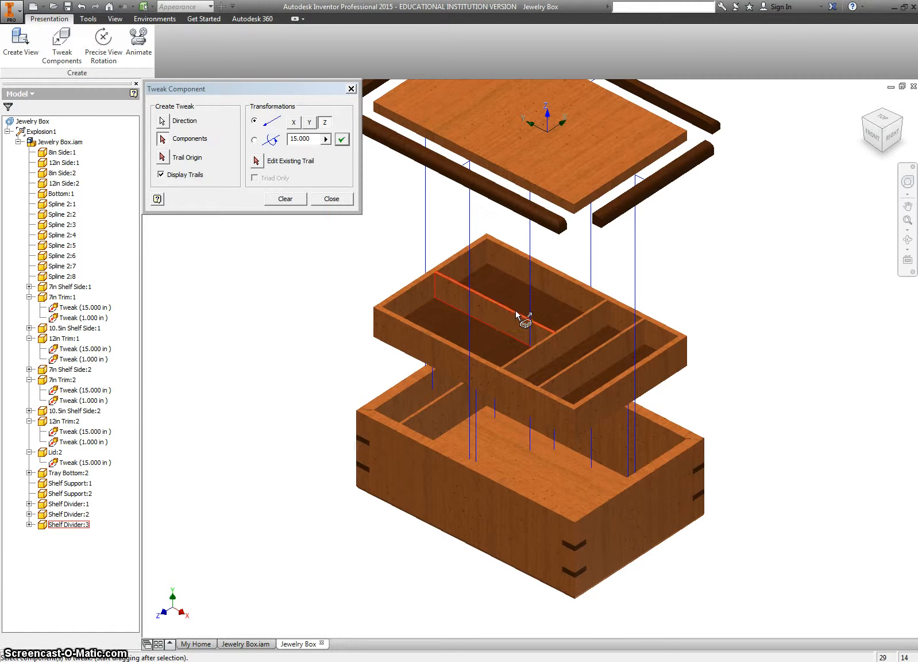
click(547, 332)
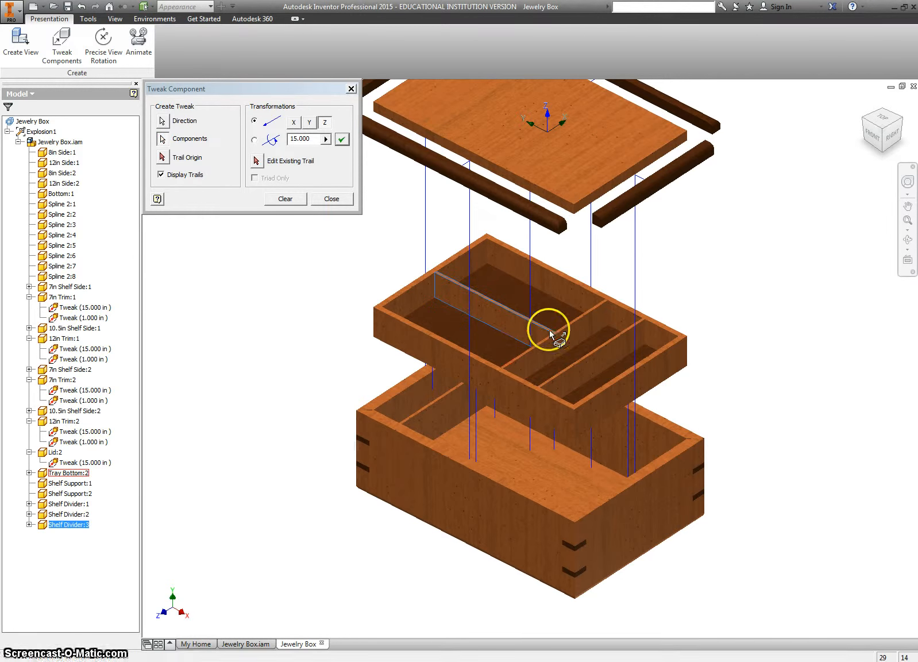
click(557, 342)
click(581, 361)
drag(581, 360, 589, 279)
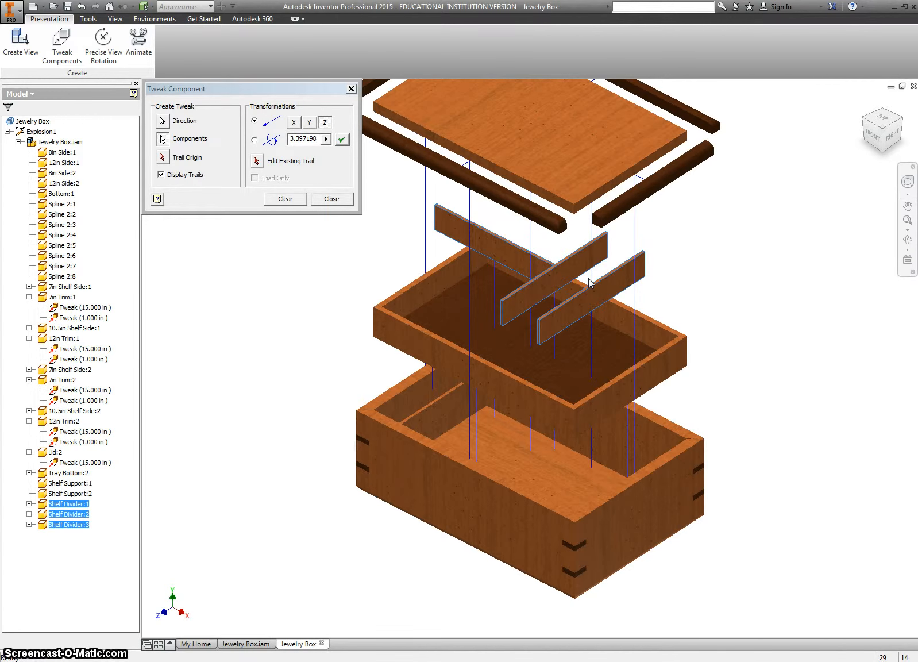
double_click(303, 138)
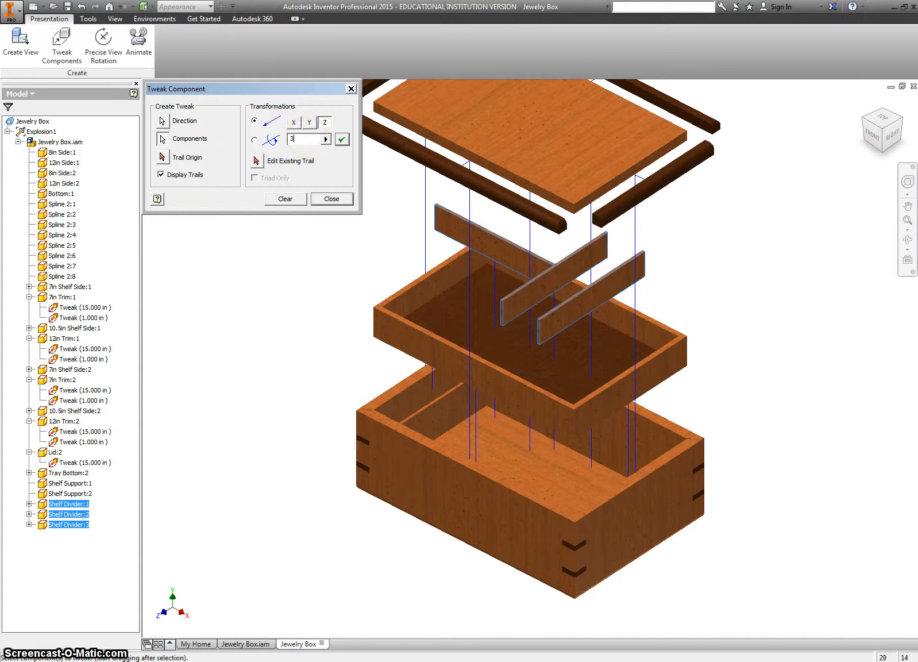
text(3)
key(Return)
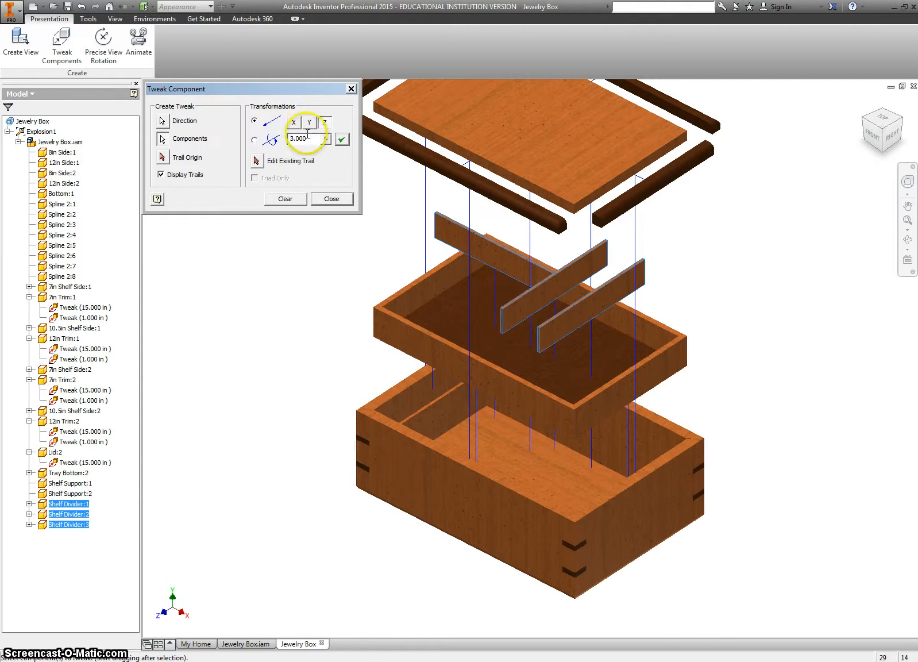
- Tweak 7in Shelf Side:1 outward 1.5 in along Y, using the tray bottom's top face as direction
click(304, 198)
click(473, 315)
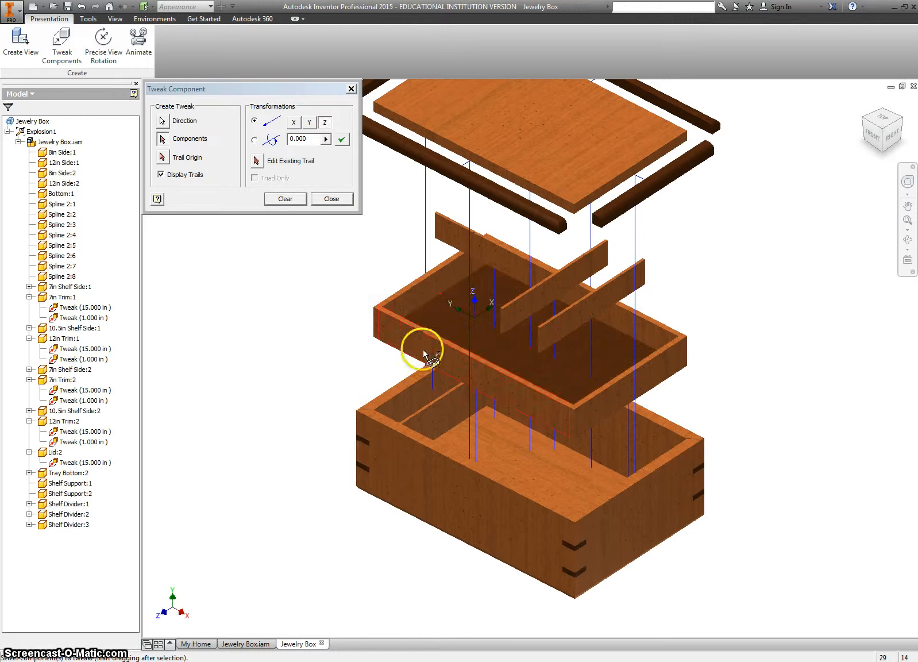
click(308, 122)
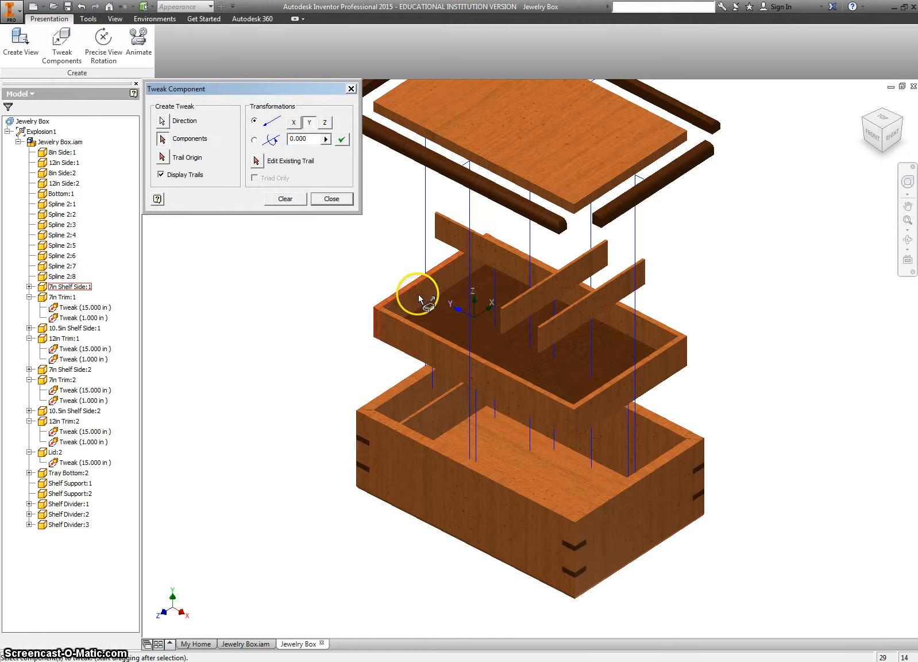
drag(388, 280, 370, 266)
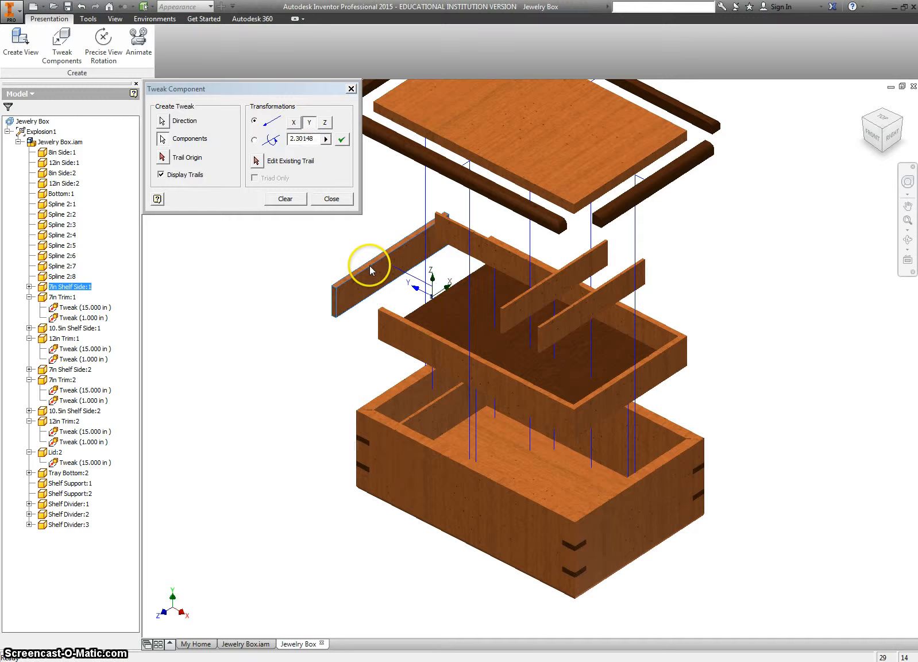
double_click(304, 140)
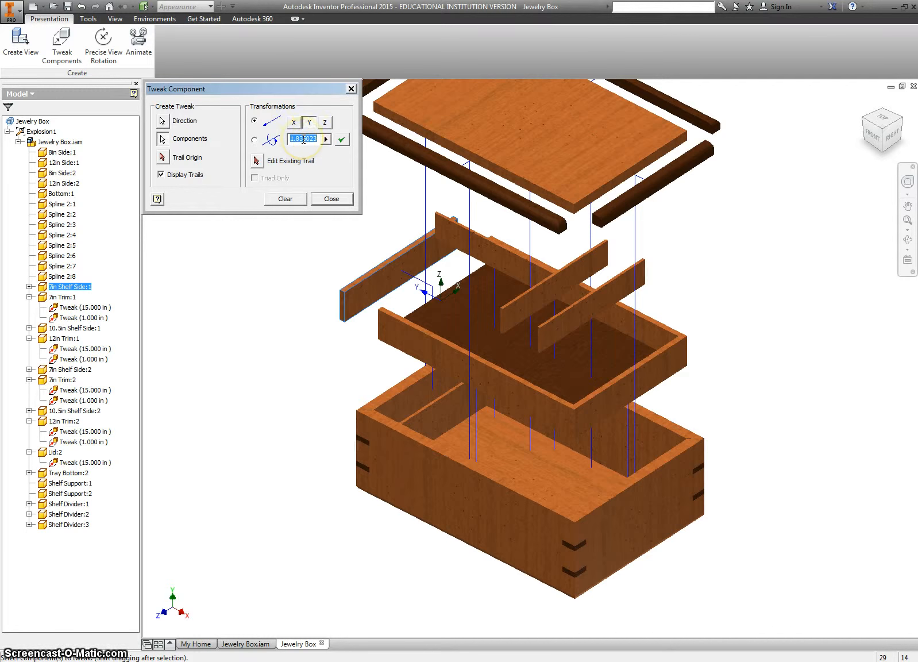
text(1.)
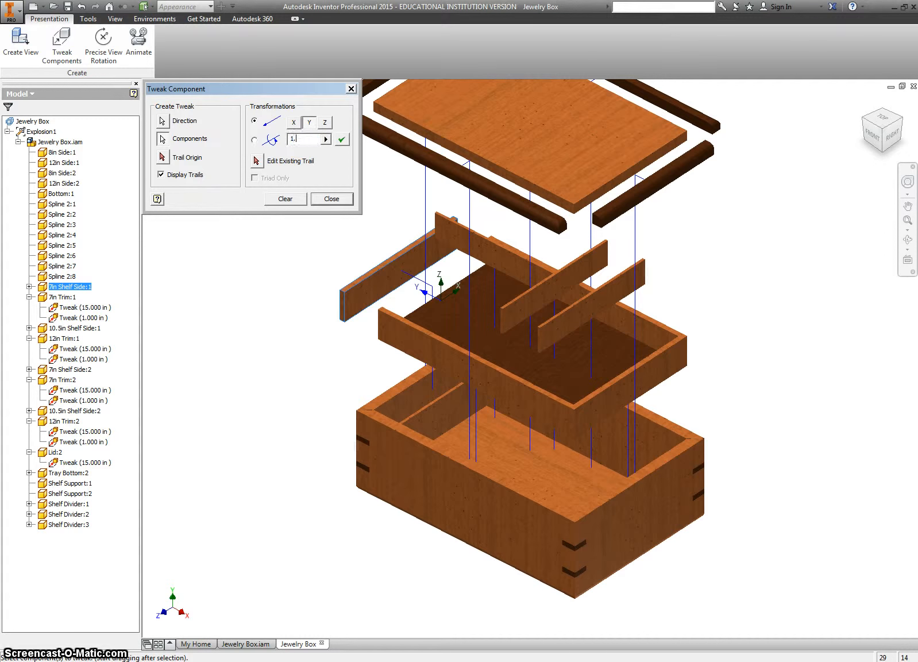
text(500)
key(Return)
- Tweak the opposite short tray side, 7in Shelf Side:2, outward -1.5 in along Y, using the tray bottom's face as direction
click(292, 199)
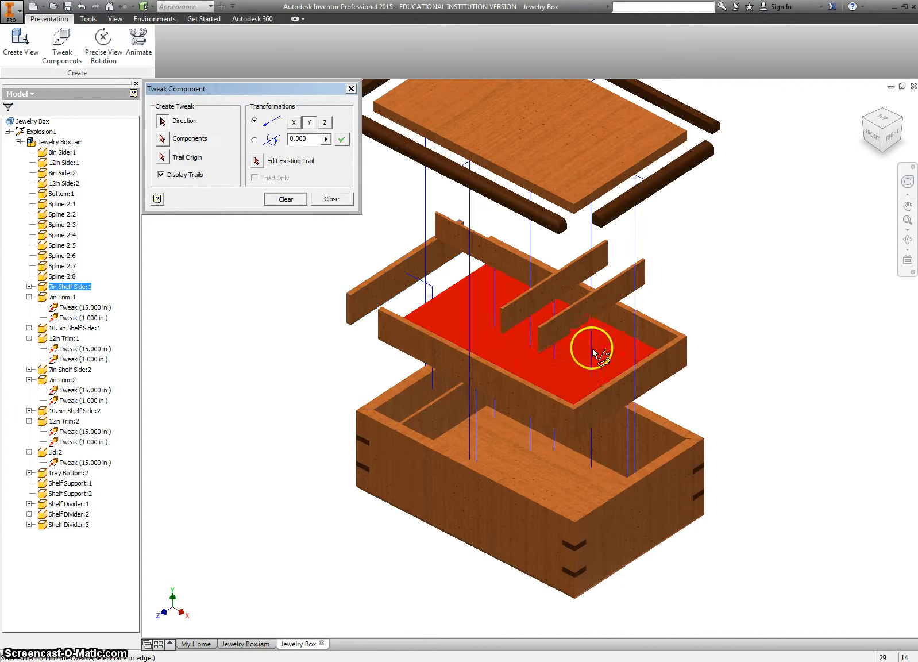
click(563, 367)
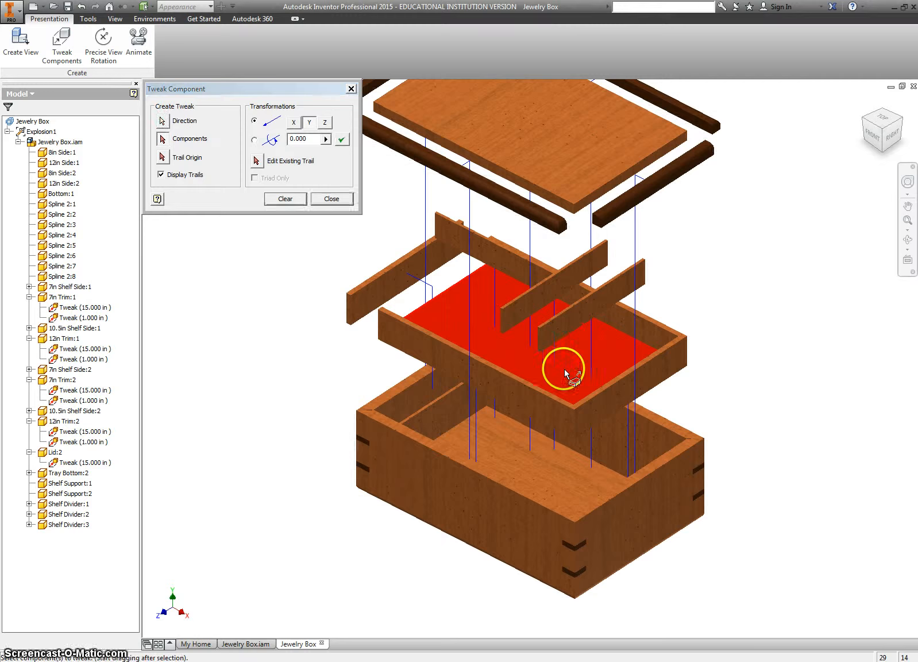
click(309, 122)
drag(610, 387, 631, 404)
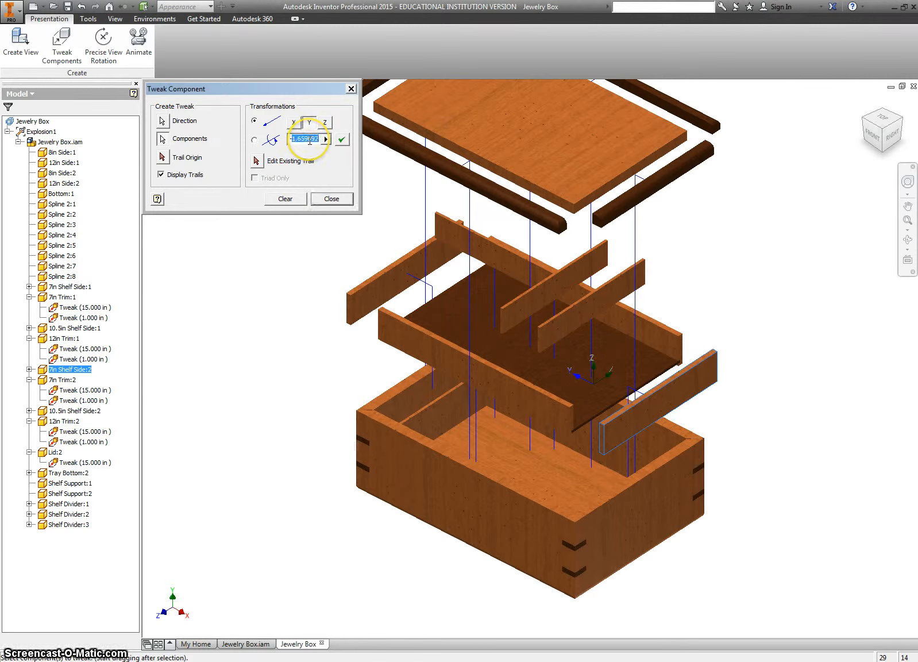
text(5)
key(Return)
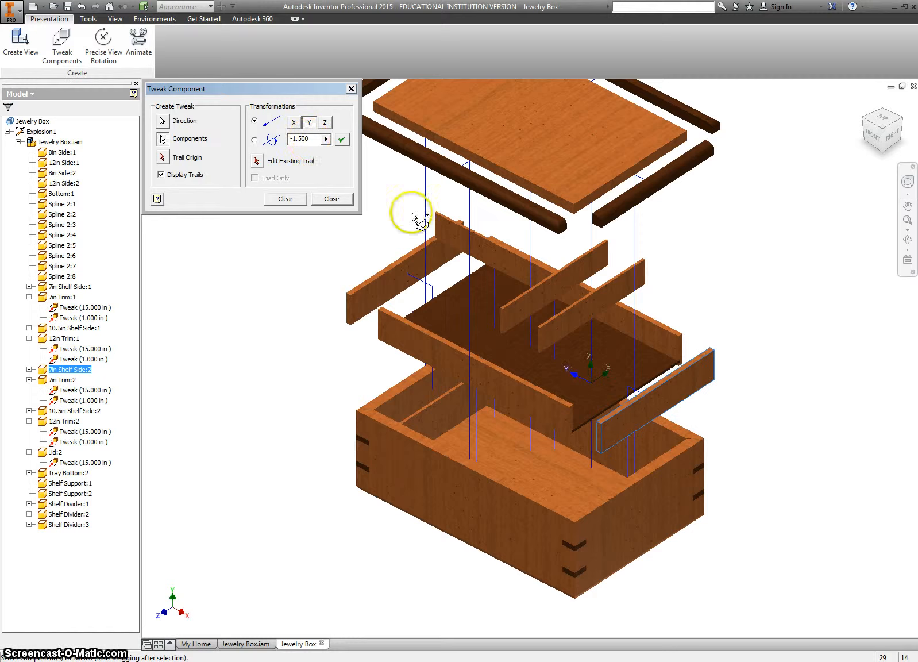
- Tweak the rear long tray side, 10.5in Shelf Side:2, outward 1.5 in along X, using the tray bottom's face as direction
click(293, 197)
click(581, 368)
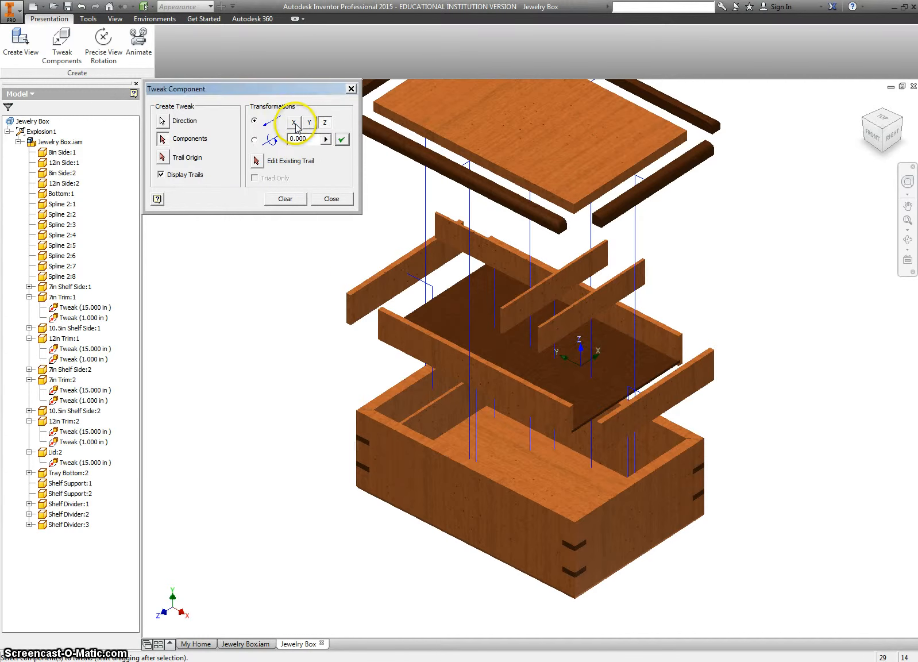
click(661, 338)
drag(660, 338, 701, 311)
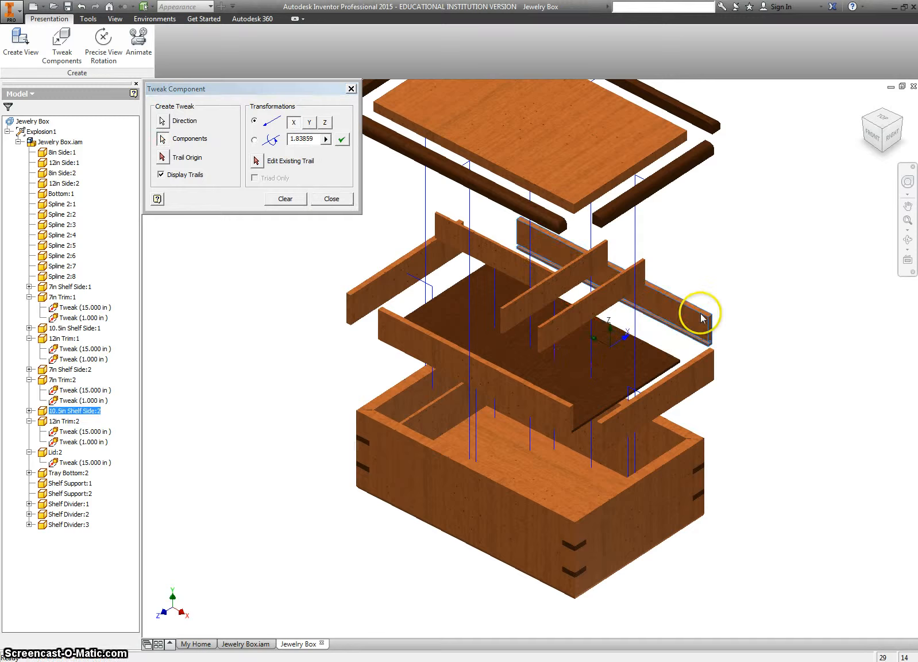
double_click(314, 141)
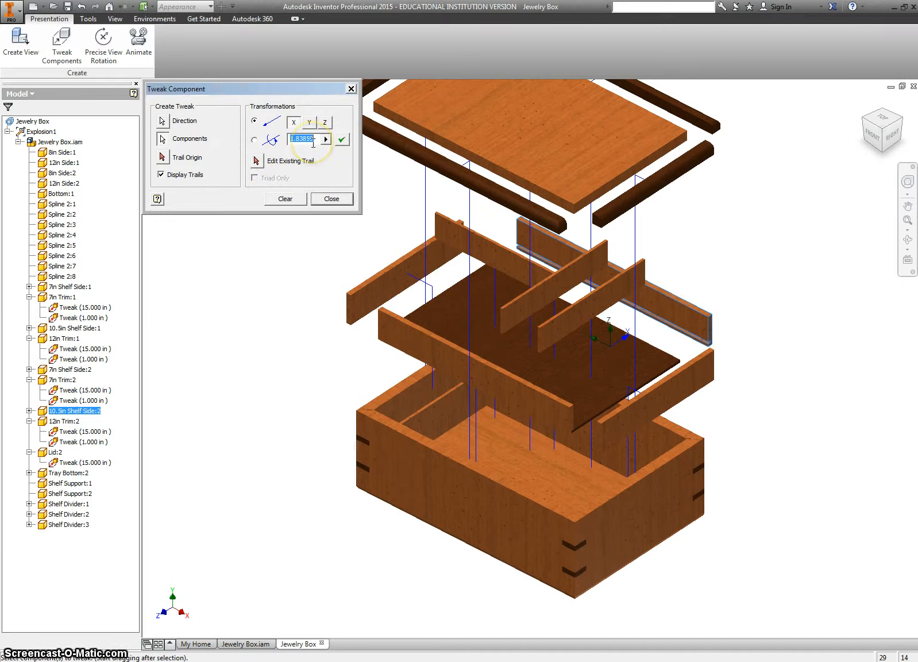
text(.5)
key(Return)
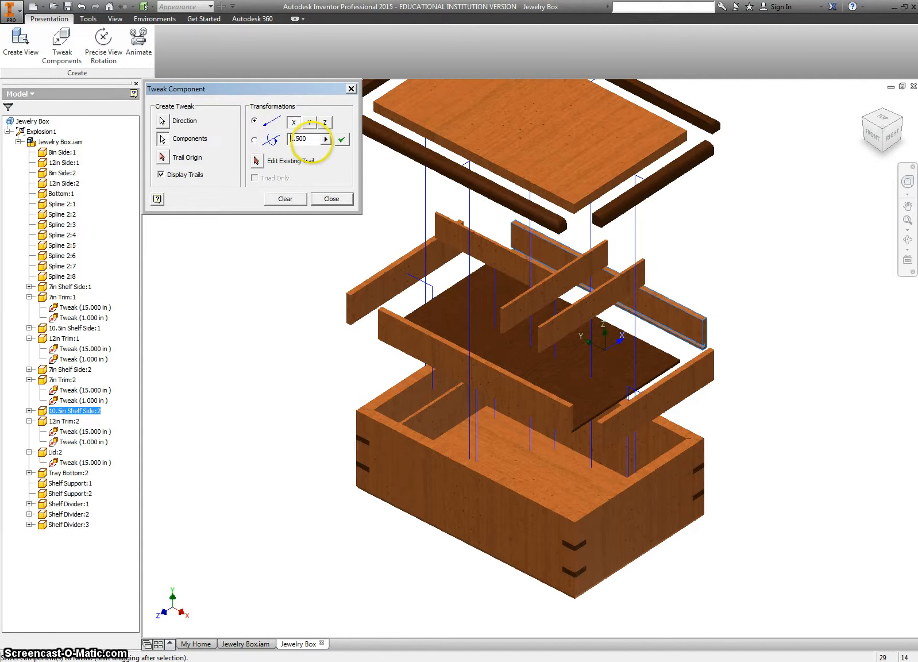
- Tweak the front long tray side outward 1.5 in along Z, using its outer face as direction
click(285, 198)
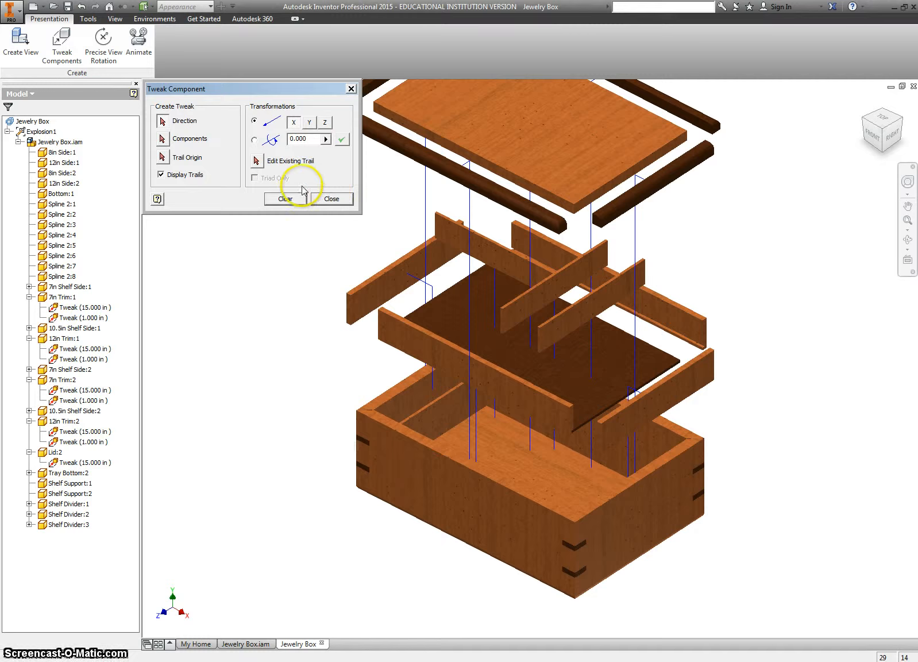
click(482, 325)
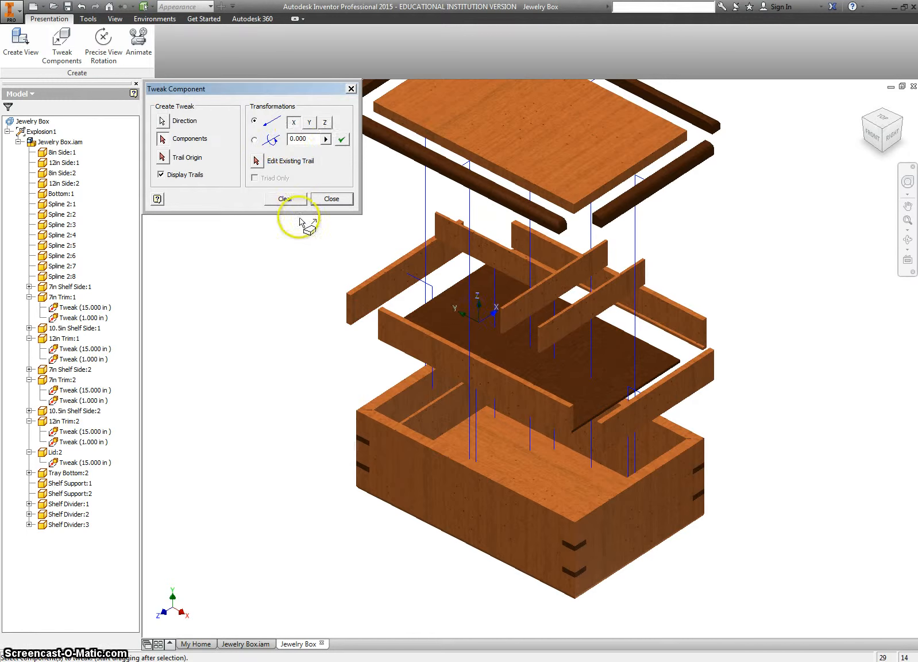
click(292, 200)
drag(453, 356, 412, 383)
double_click(312, 139)
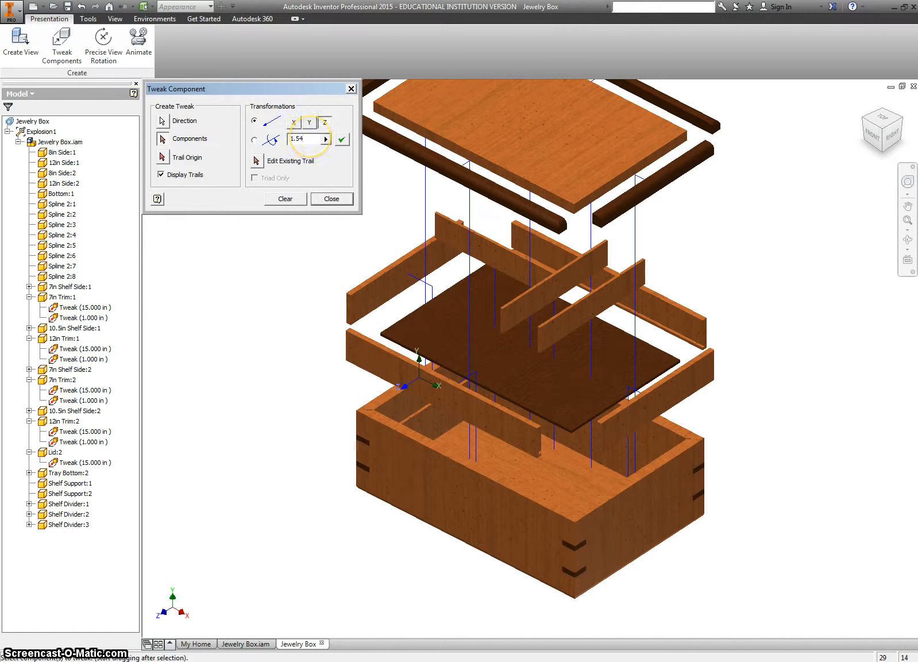
key(Return)
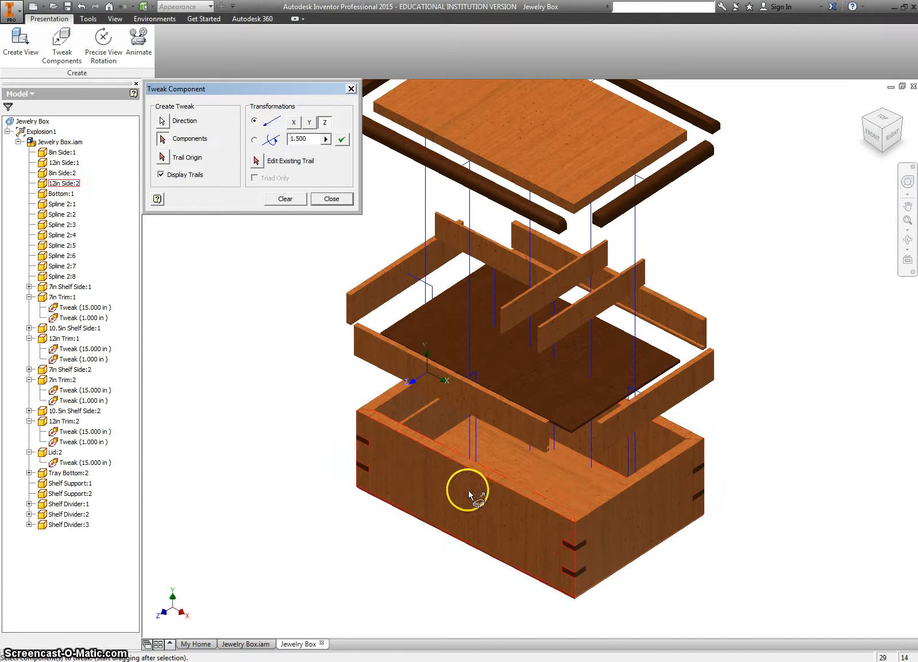
- Tweak the four corner splines at the 8in Side:2 end outward 3 in along X, using the 12in Side:2 outer face as direction
middle_drag(683, 568, 676, 519)
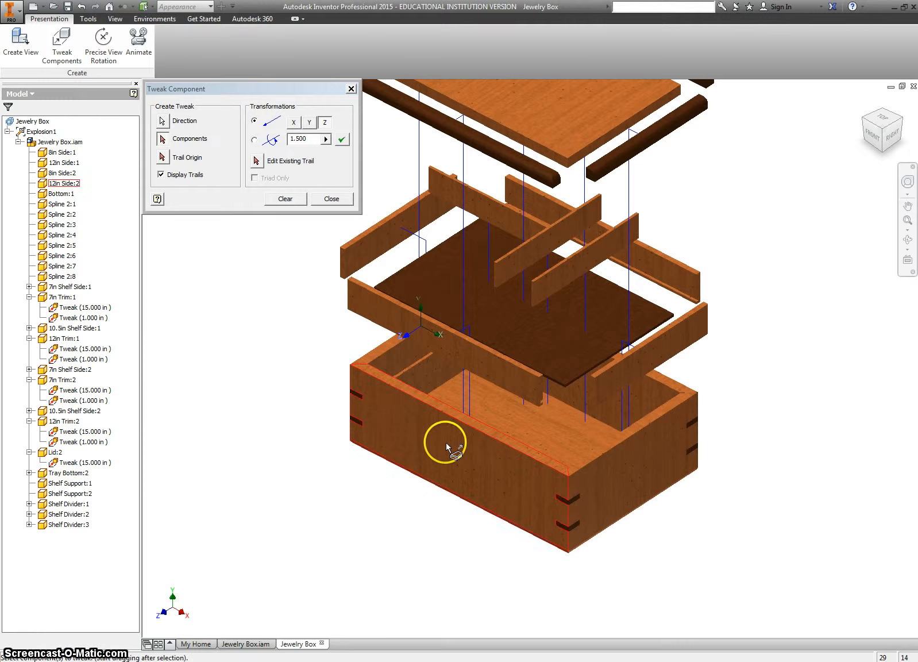
click(284, 199)
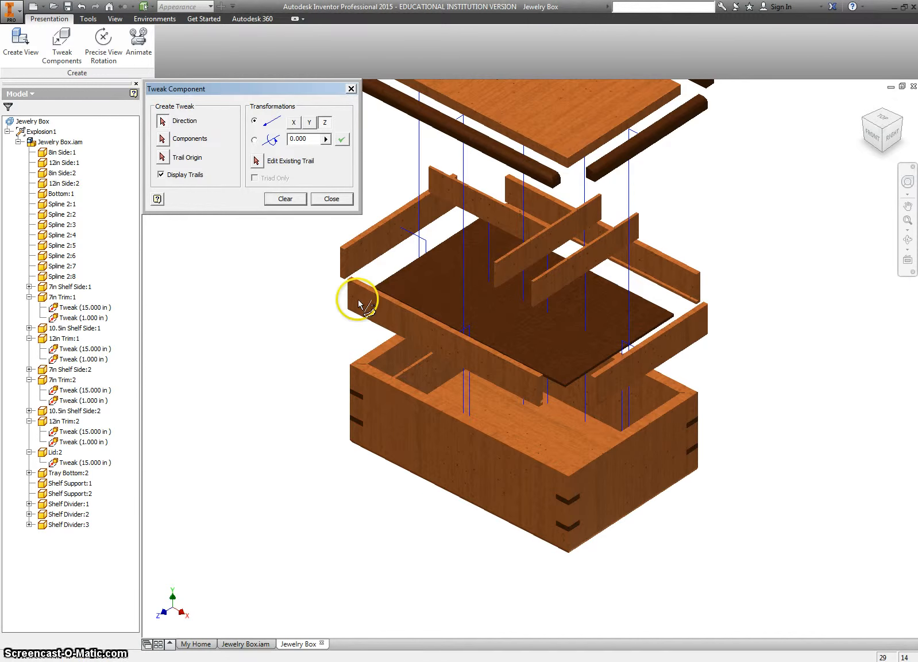
click(459, 454)
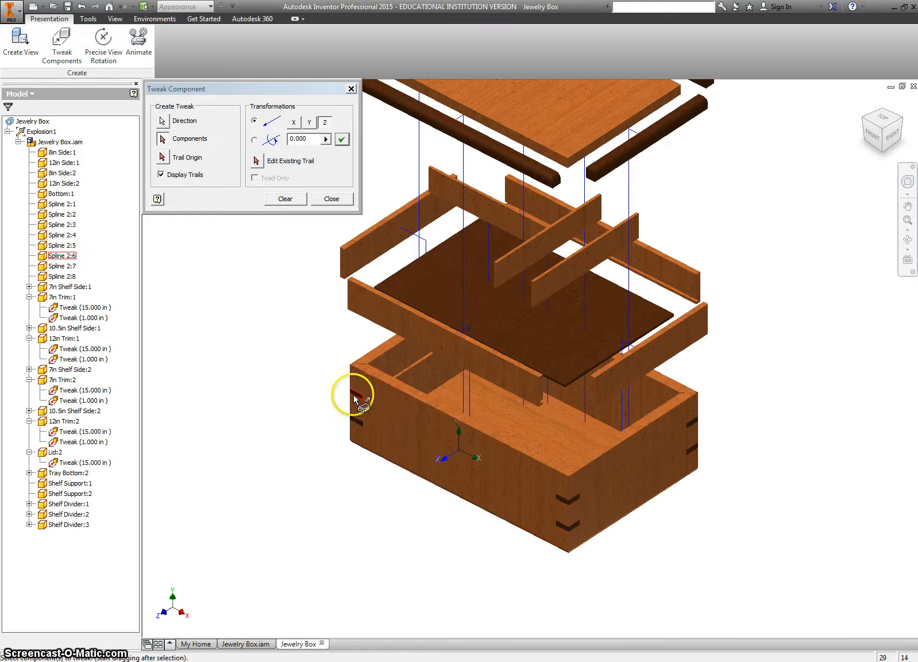
click(575, 498)
click(575, 525)
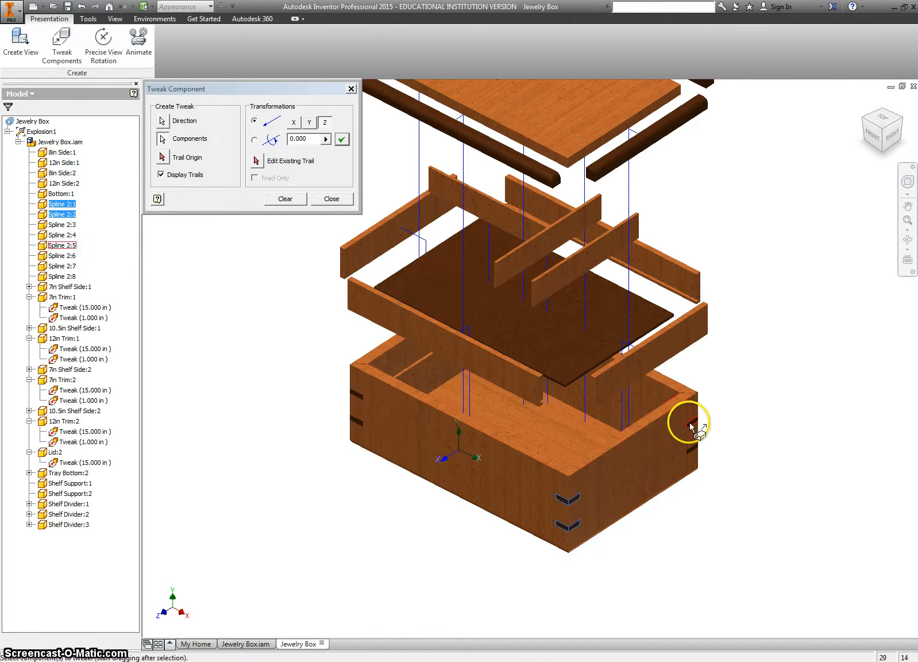
click(691, 424)
drag(698, 451, 718, 505)
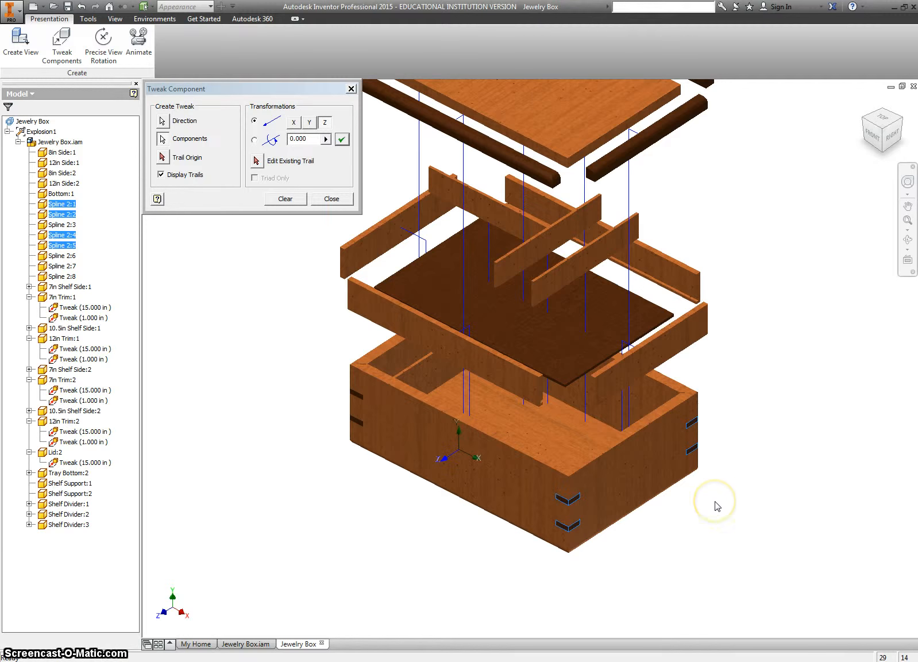
click(293, 122)
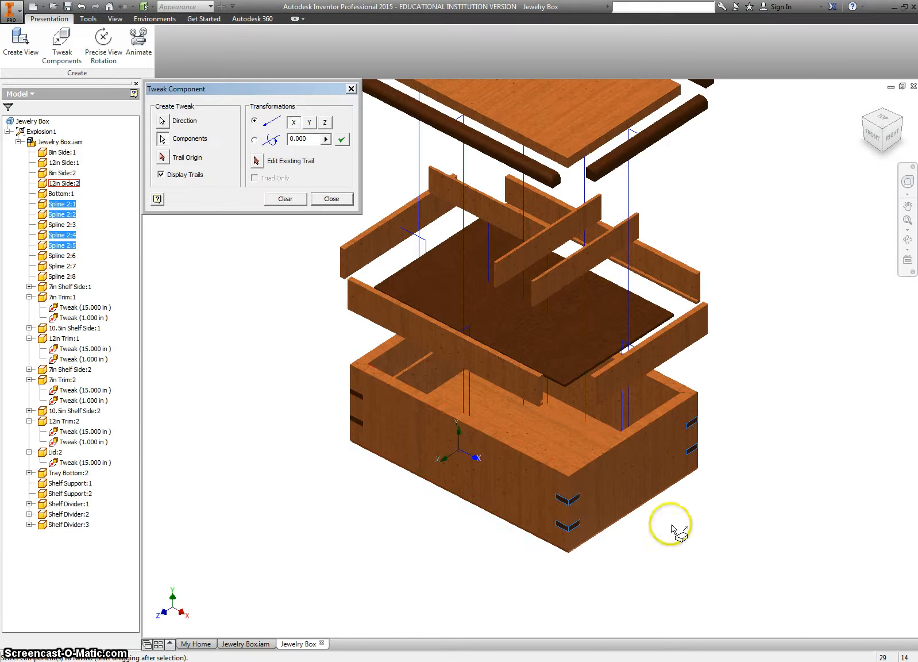
click(748, 395)
drag(748, 395, 806, 426)
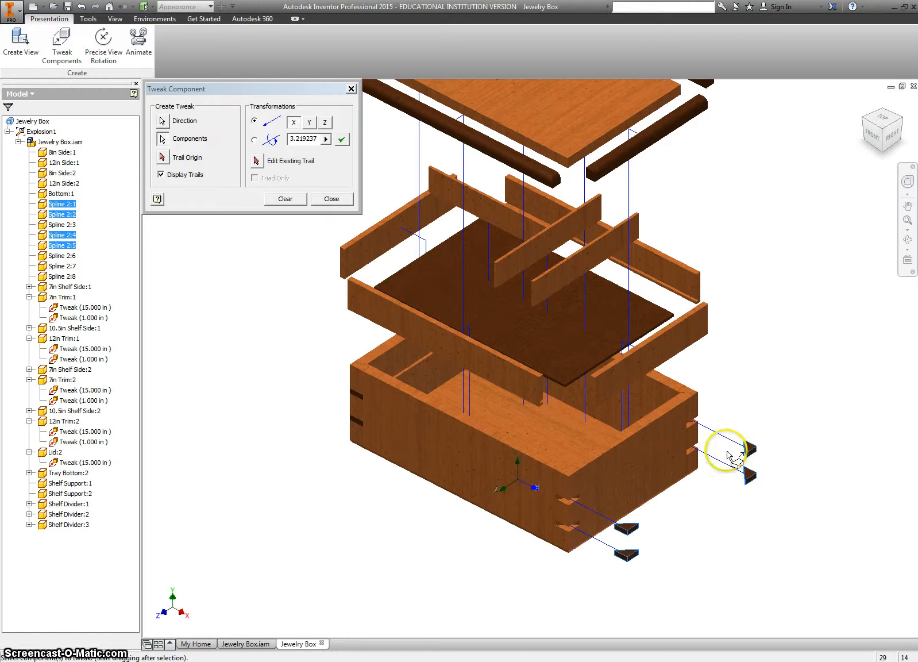
click(695, 422)
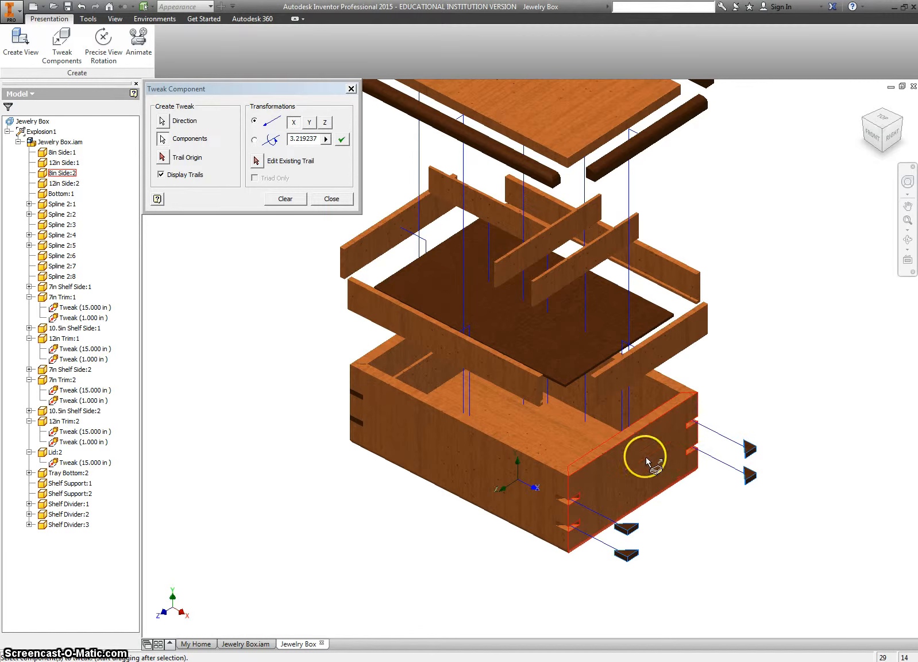
double_click(318, 140)
text(3.000)
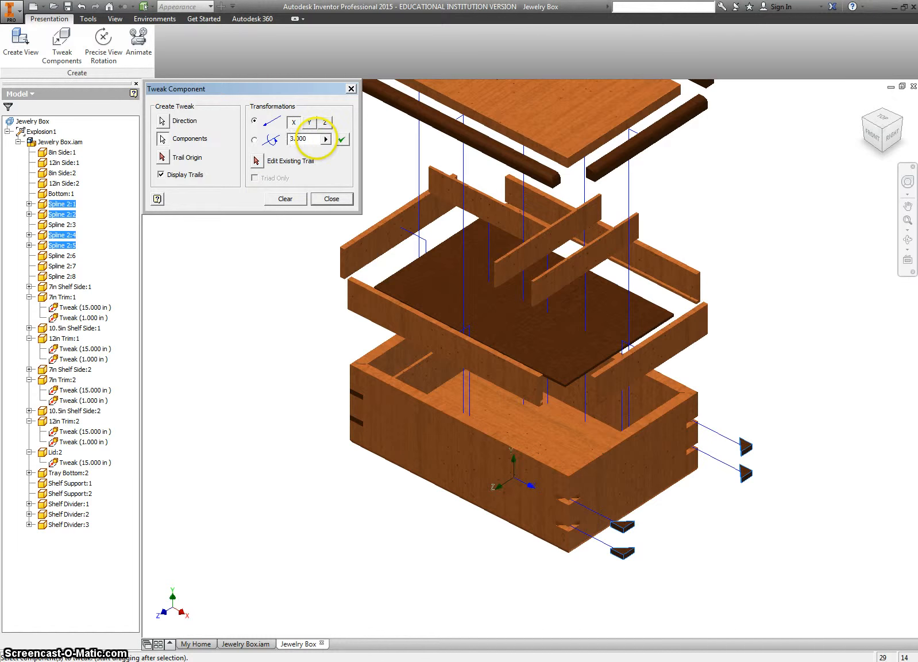
click(288, 201)
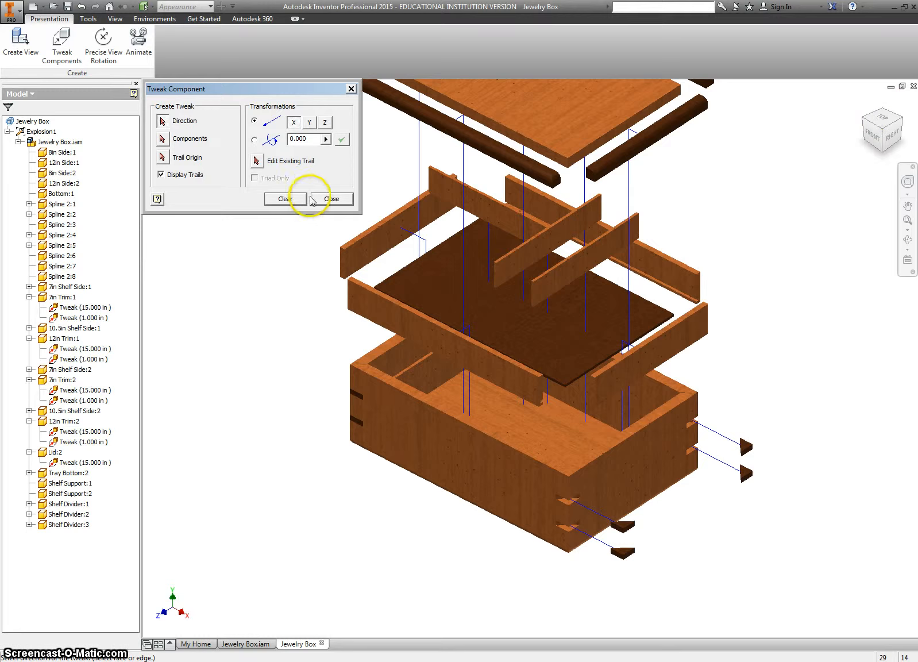
- Tweak the four splines at the 8in Side:1 end outward 3 in along Z, using that side's outer face as direction
click(864, 122)
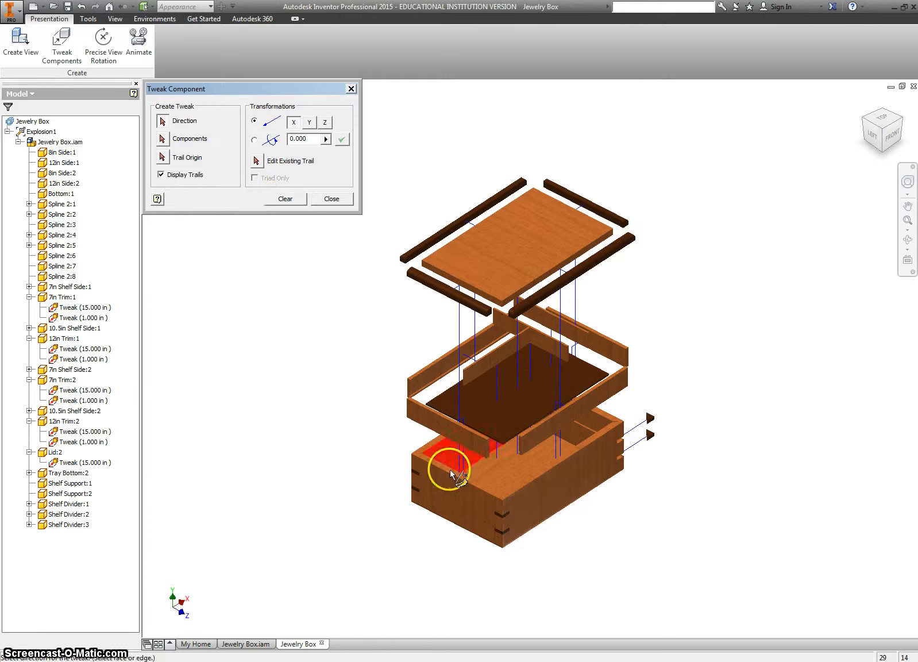
click(440, 482)
scroll(416, 474, down, 5)
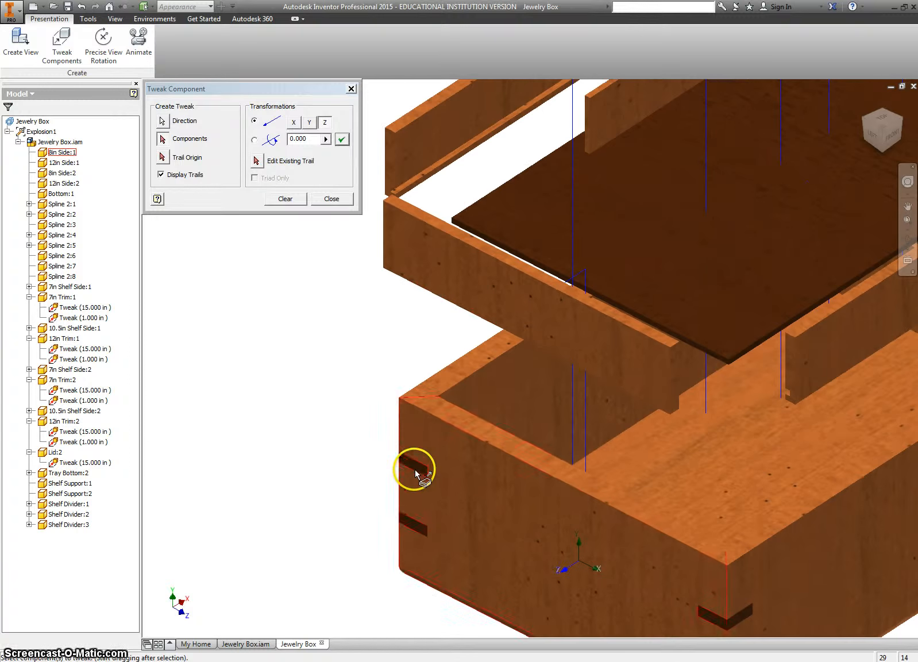
click(415, 468)
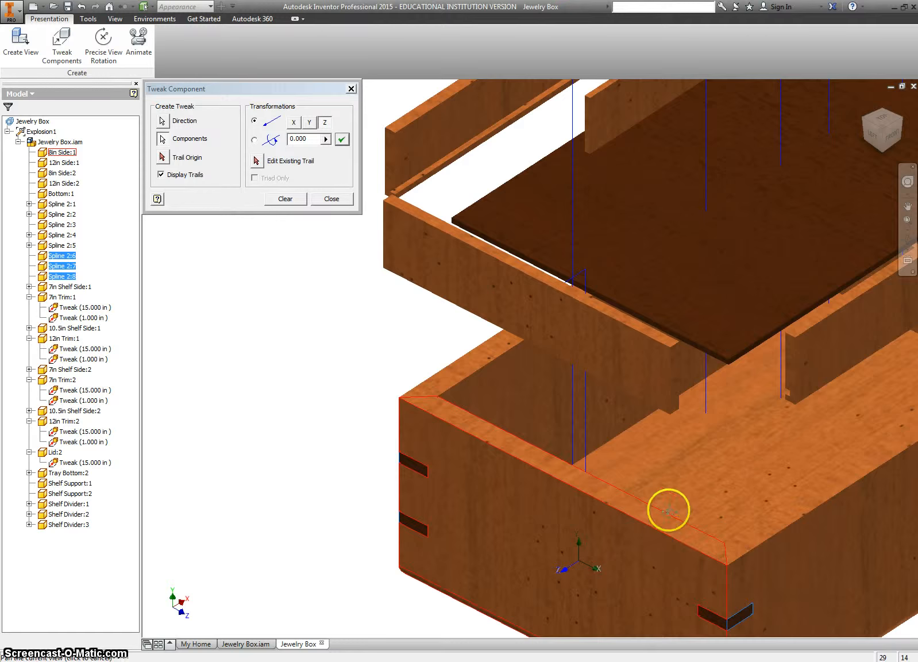
middle_drag(668, 510, 693, 538)
click(706, 564)
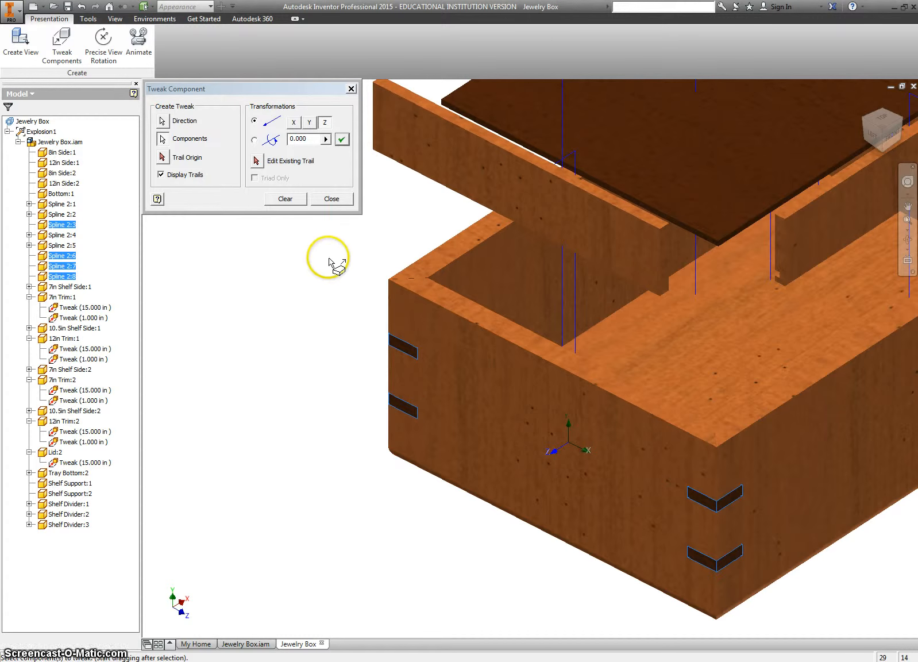
drag(334, 260, 150, 383)
double_click(310, 139)
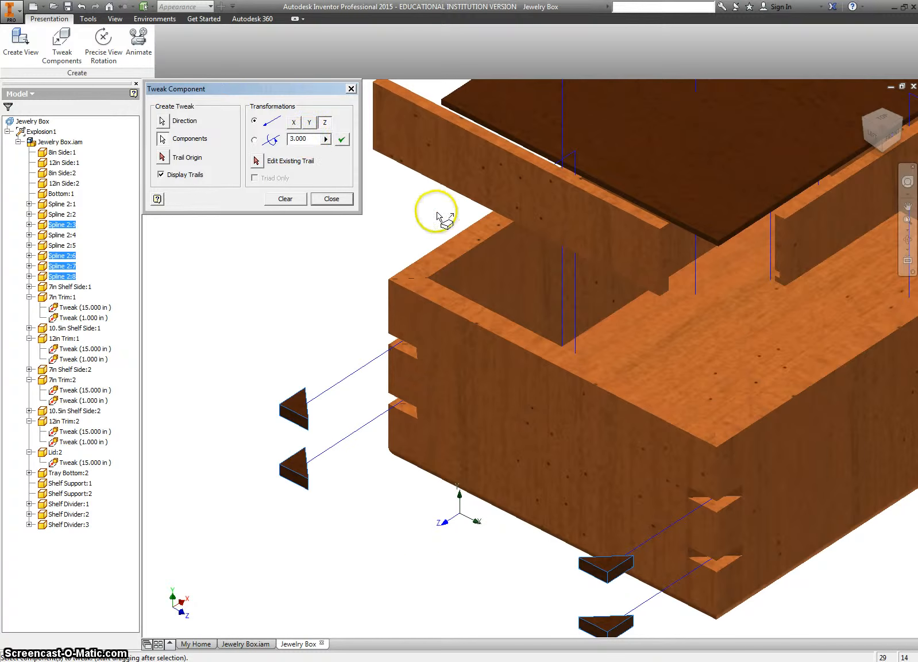
key(F6)
click(285, 199)
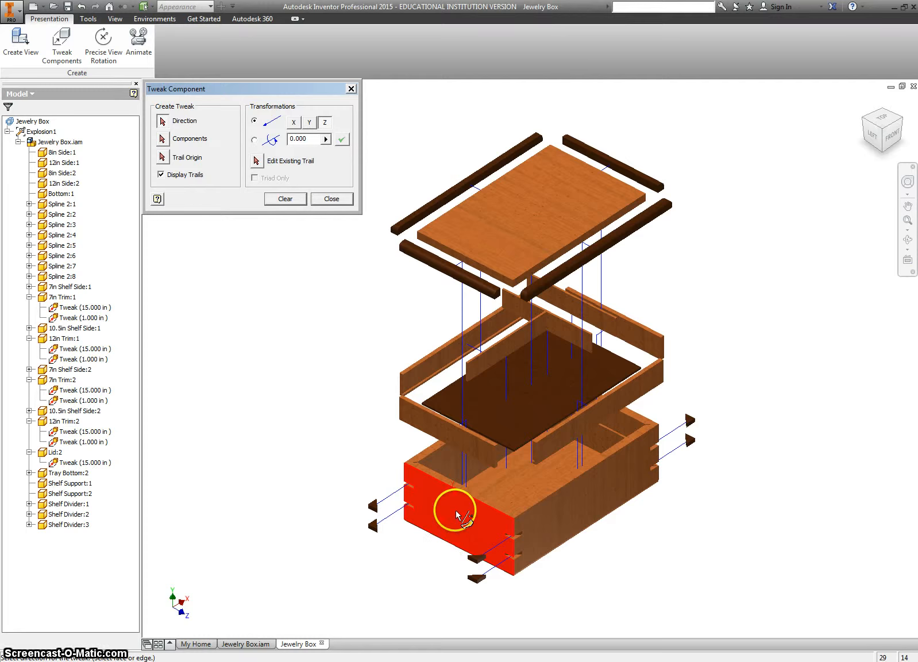
- Tweak the short box side 8in Side:1 outward 1.5 in along Z, using its outer face as direction
drag(462, 514, 447, 532)
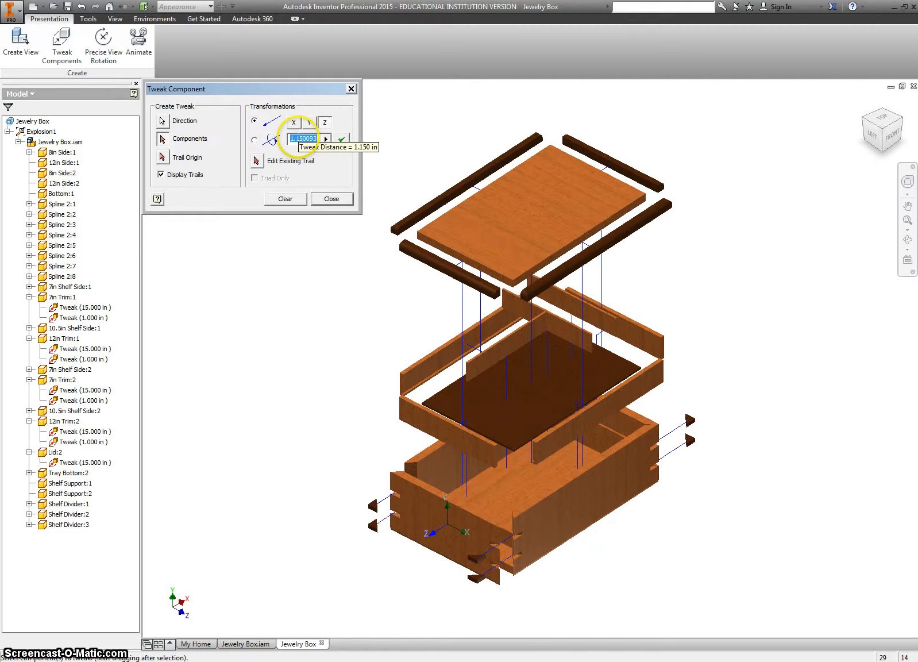
click(298, 137)
text(1.5)
key(Return)
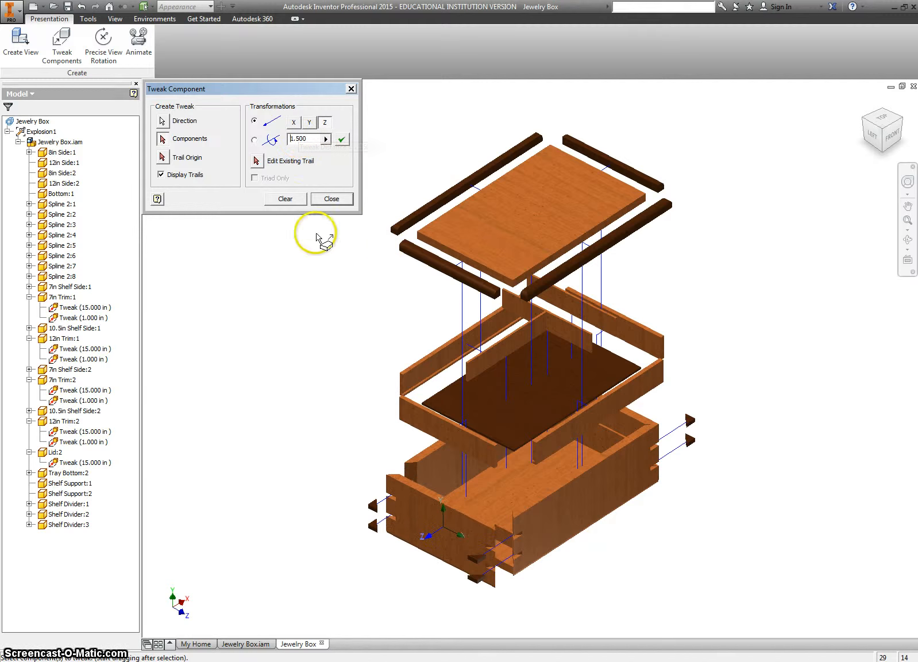
click(291, 201)
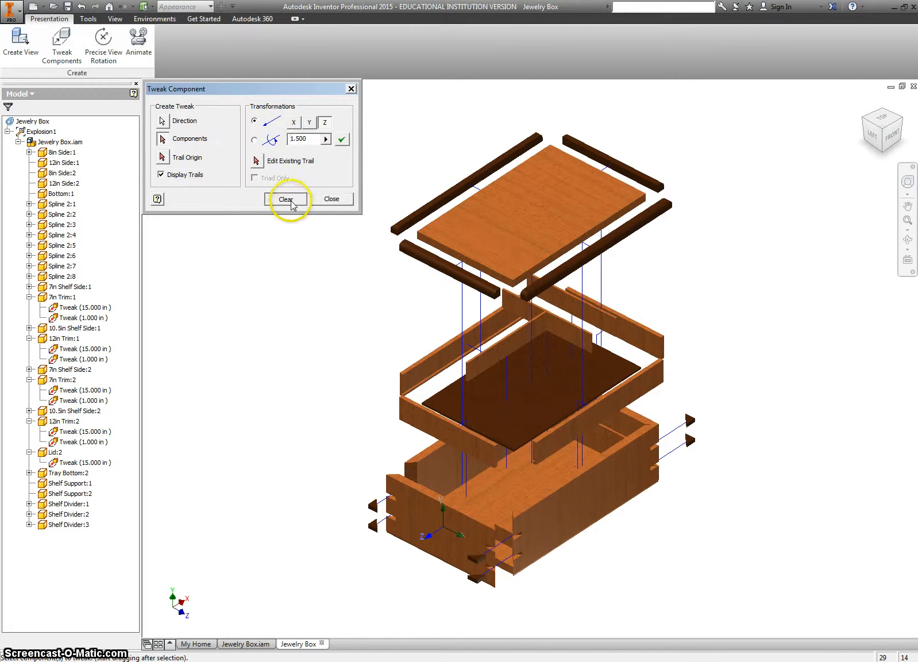
- Tweak the opposite short box side, 8in Side:2, outward -1.5 in along Z, using its inner face as direction
click(628, 424)
drag(631, 420, 655, 407)
click(303, 139)
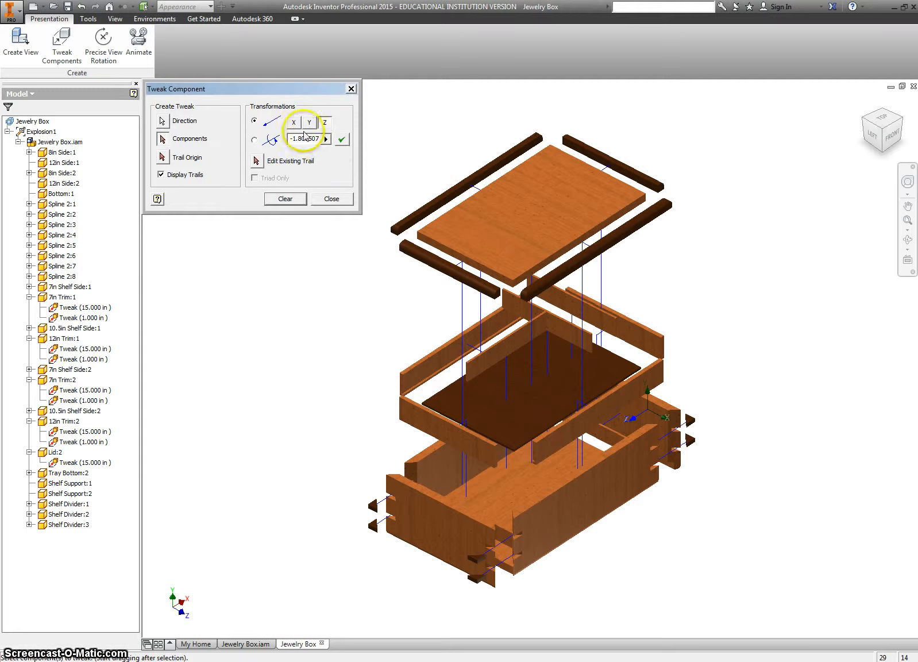
text(-1.)
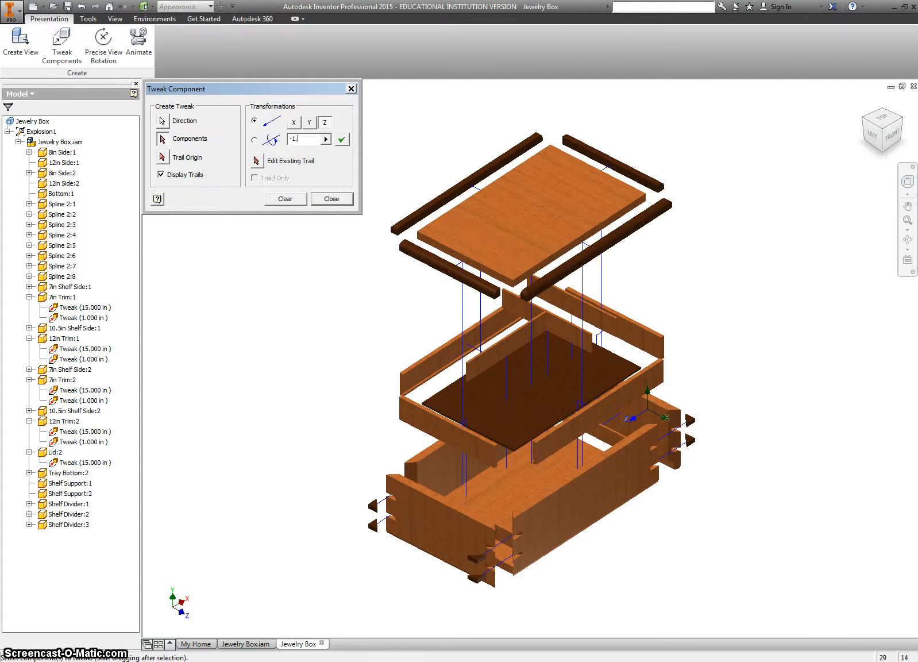
text(5)
key(Return)
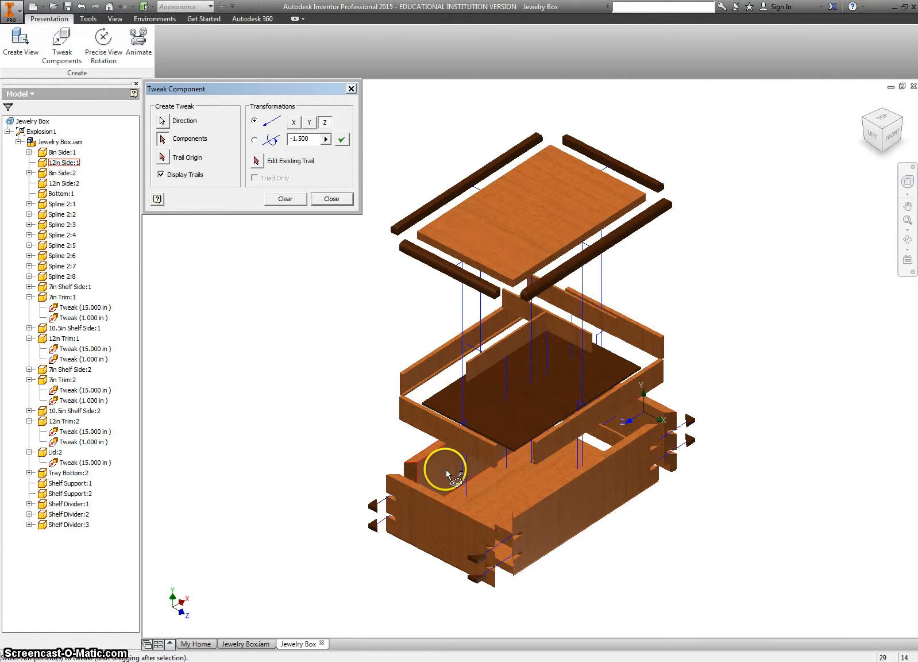
click(282, 199)
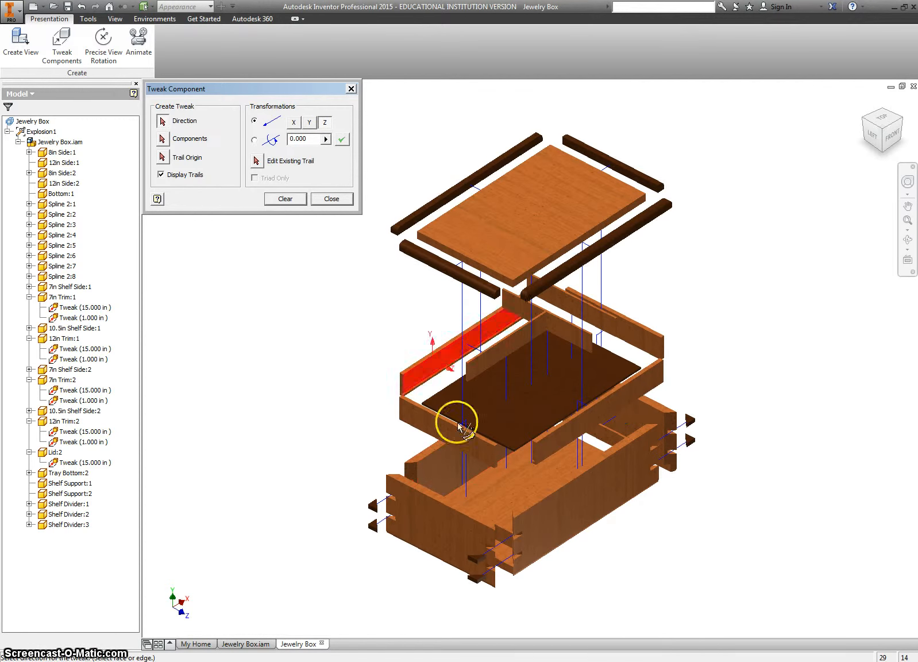
- Tweak the rear long box side, 12in Side:1, outward -1.5 in along Z, using its inner face as direction
click(445, 470)
double_click(301, 136)
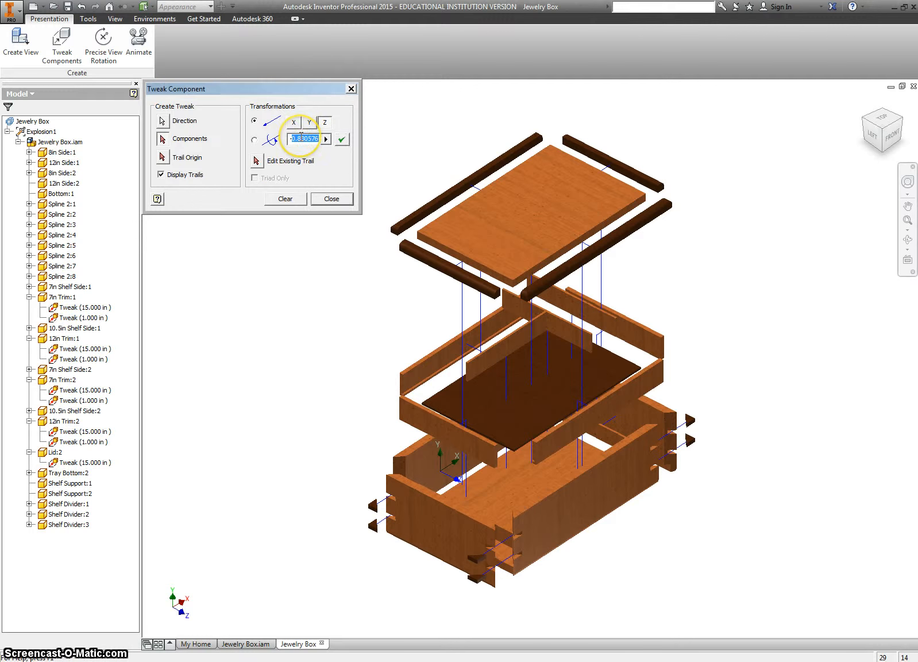
key(Return)
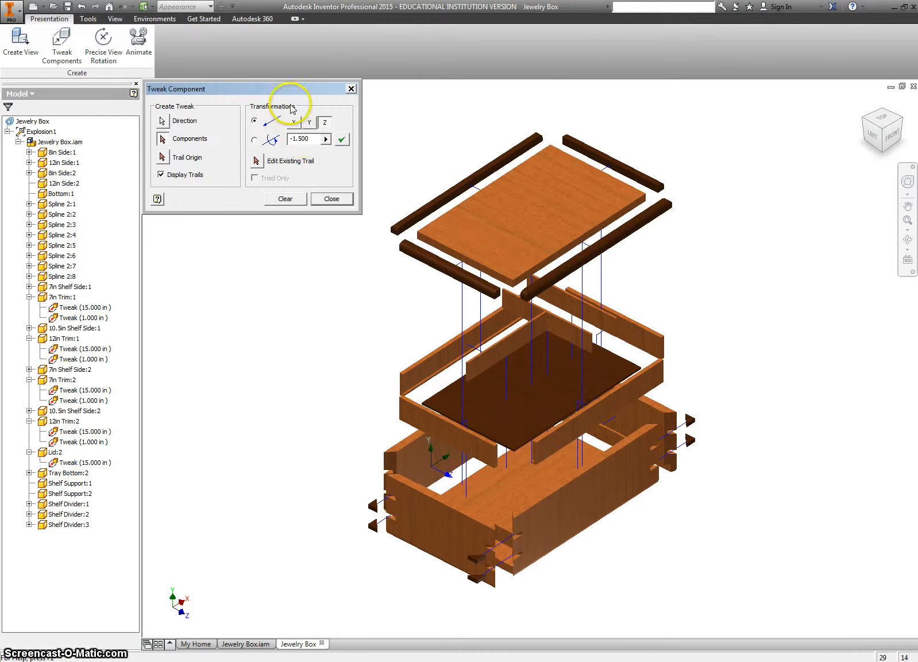
click(286, 199)
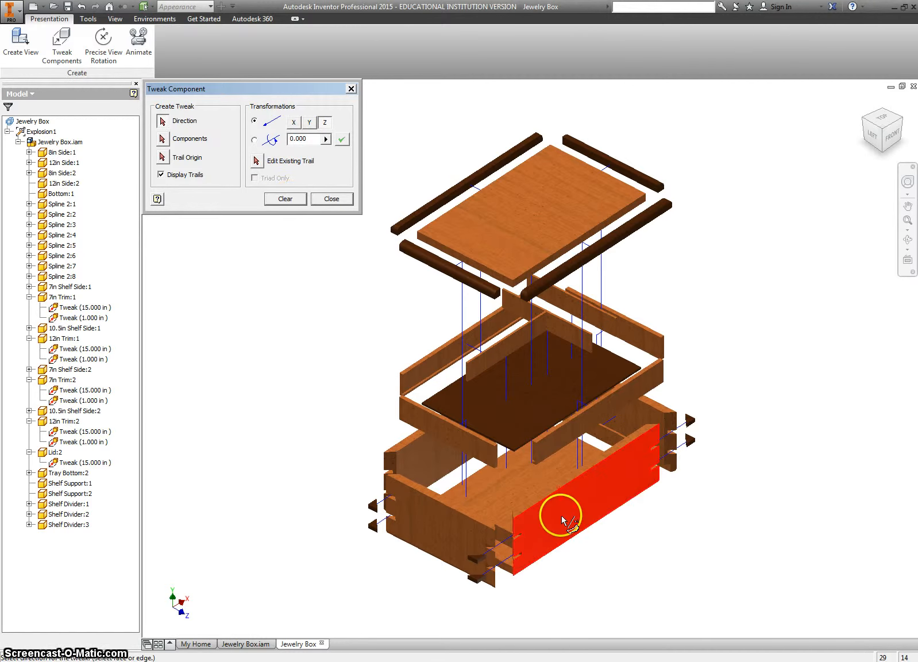
- Tweak the front long box side, 12in Side:2, outward 1.54 in along Z, using its outer face as direction
drag(557, 513, 589, 523)
click(314, 140)
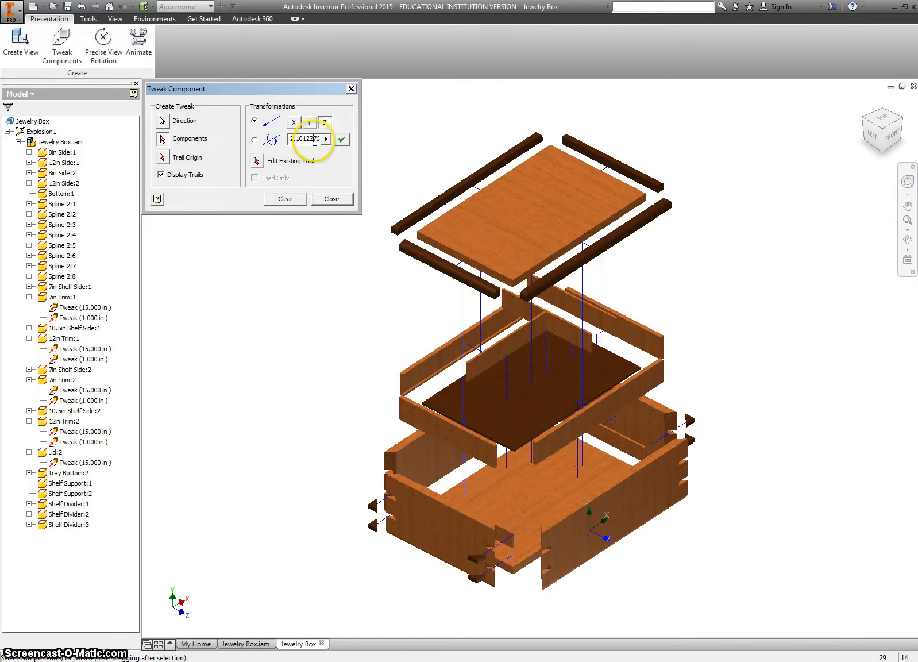
text(1.54)
key(Return)
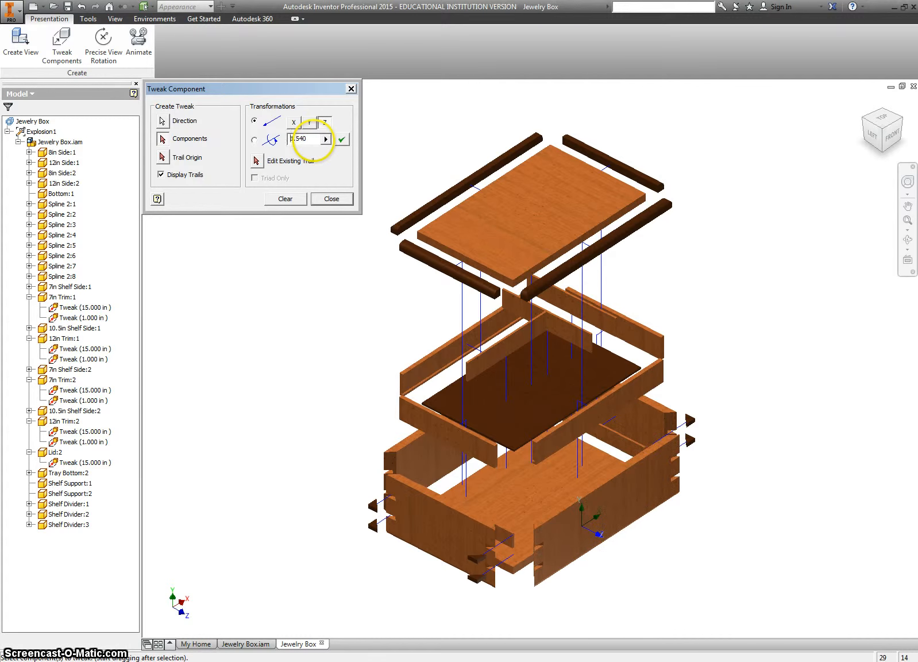
click(286, 199)
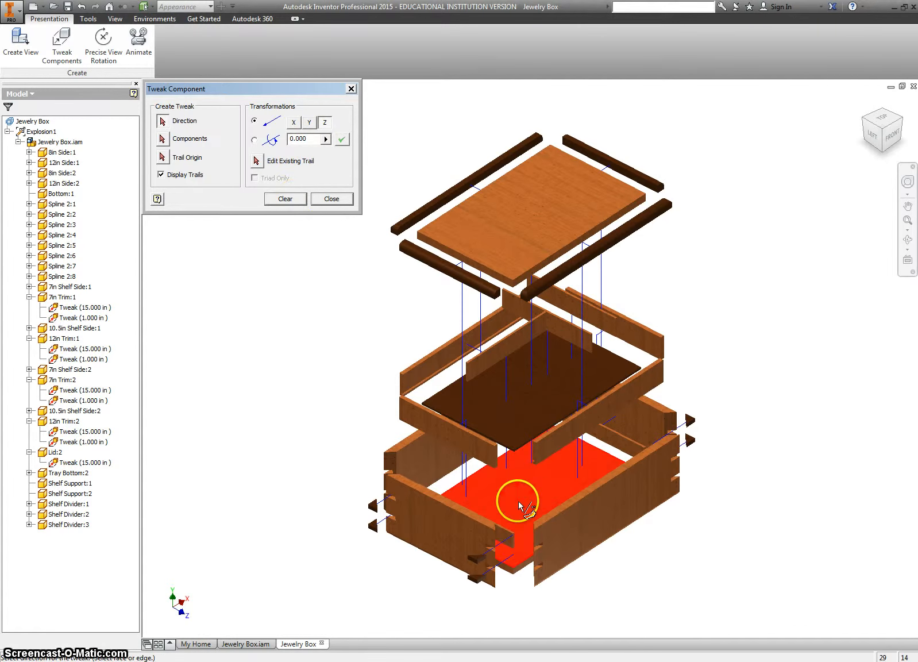
- Tweak the box bottom downward -3 in along Z, using its top face as direction, and finish the Tweak command
drag(517, 500, 517, 566)
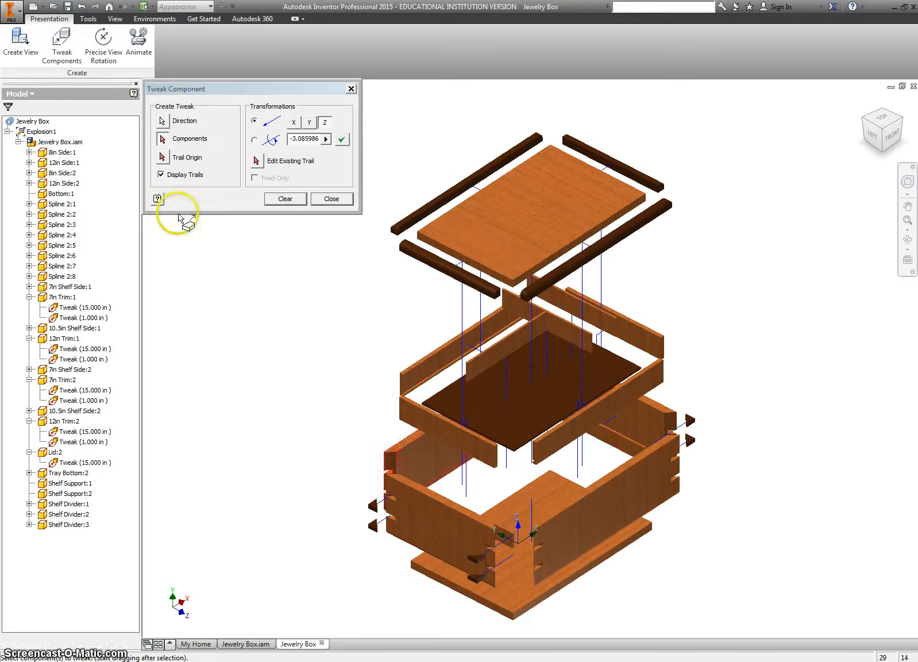
click(303, 139)
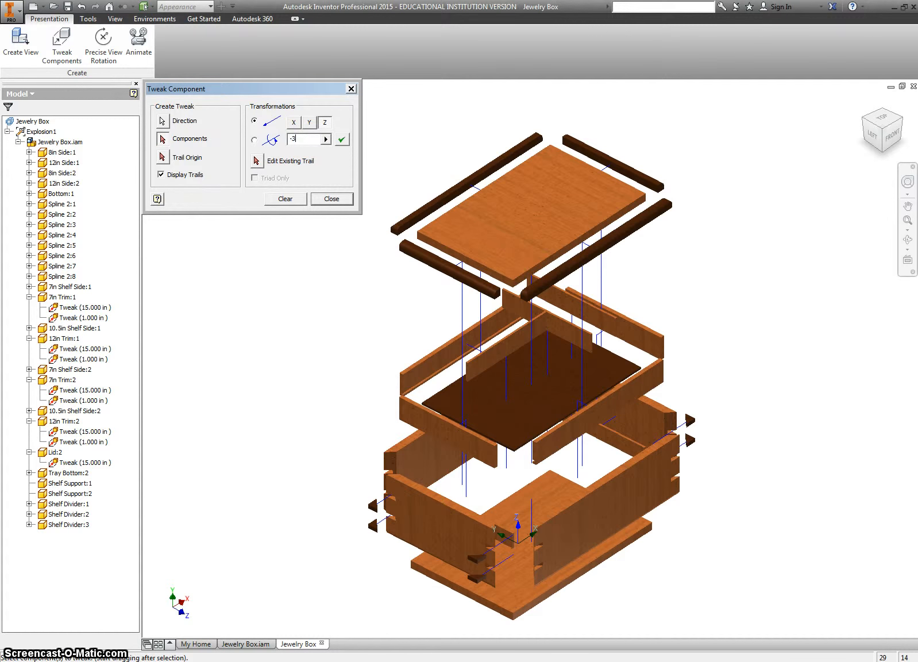
key(Return)
click(292, 199)
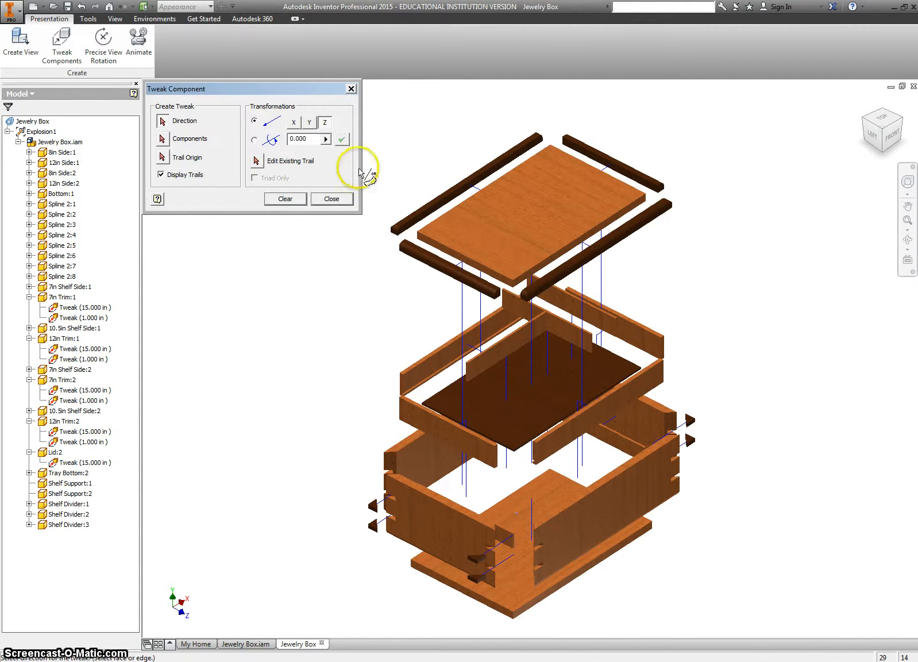
click(351, 88)
- Animate the exploded jewelry box with an interval of 5 and 1 repetition, playing the motion forward
click(864, 100)
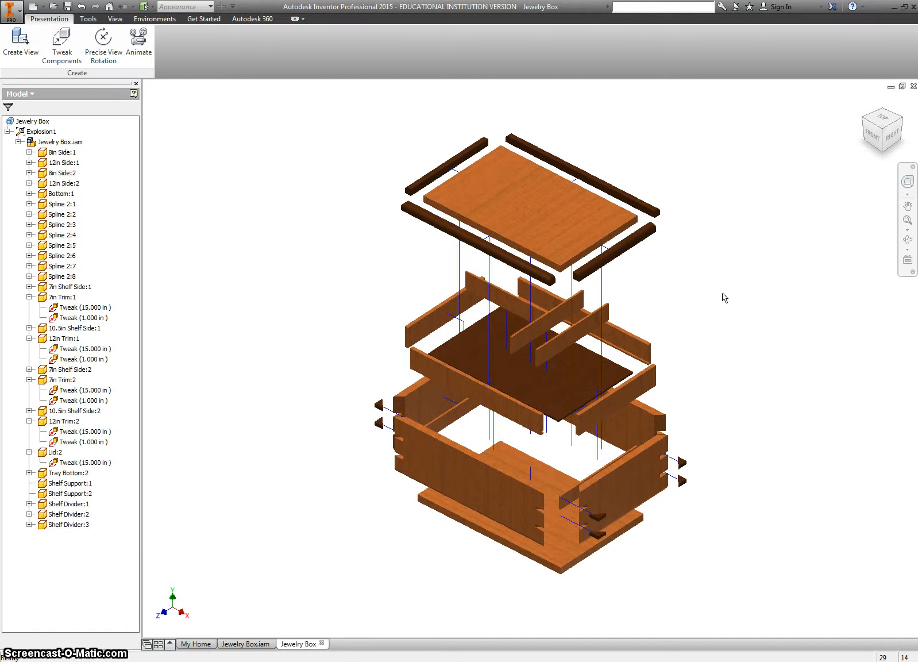
click(139, 46)
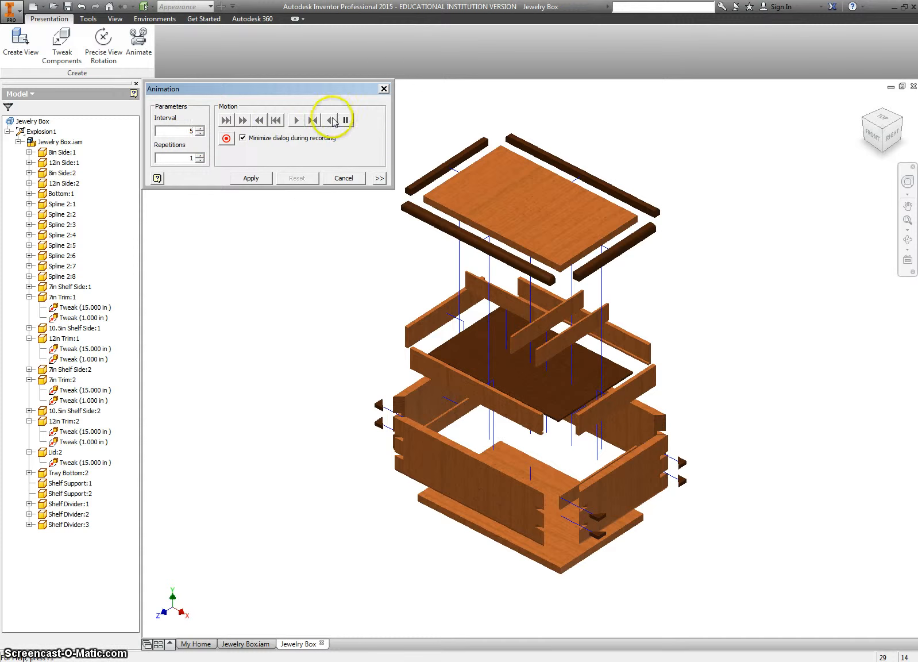
click(251, 177)
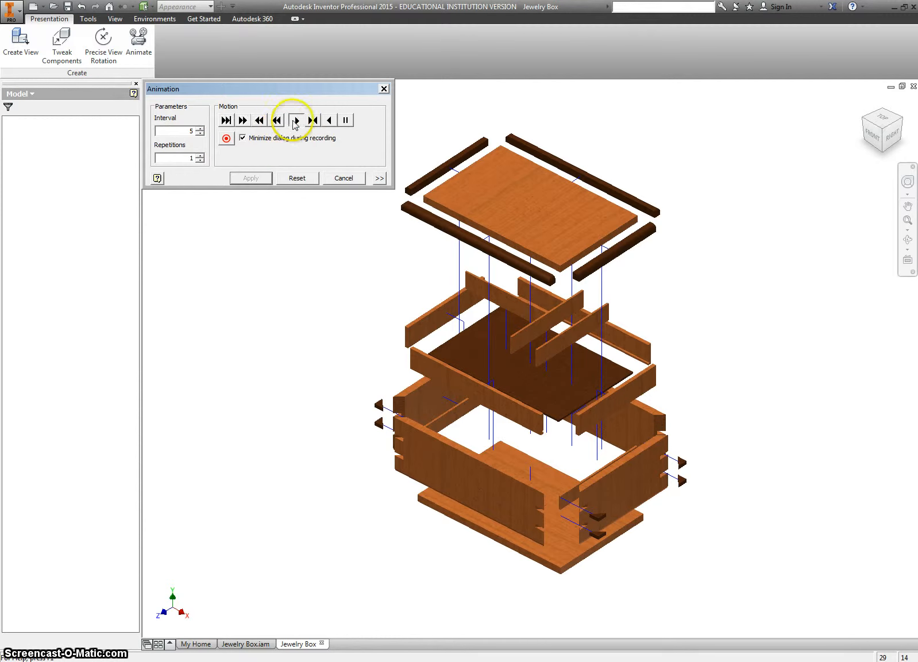
click(296, 120)
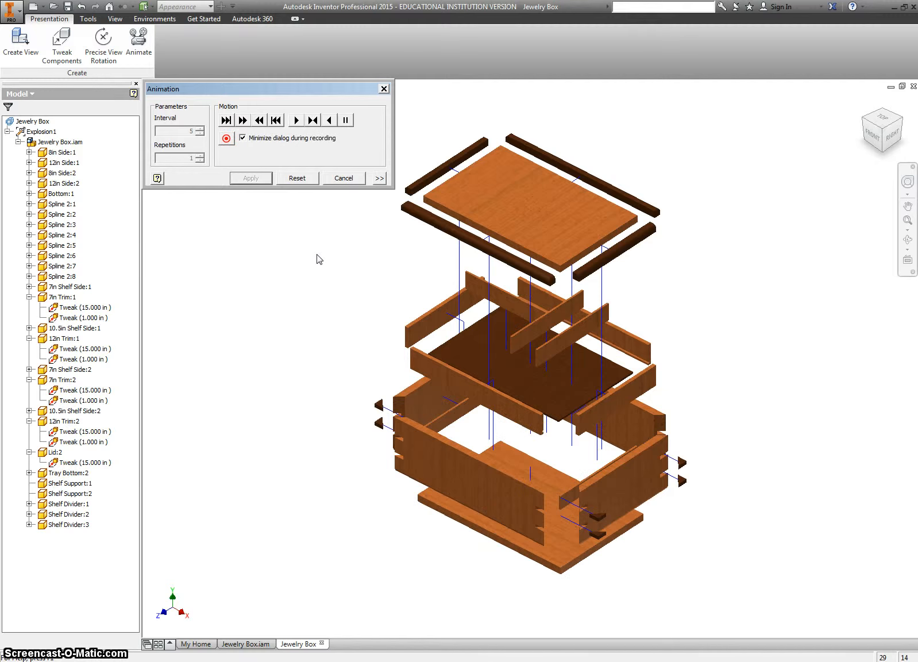
- Examine the order and grouping of the spline tweaks in the animation sequence, and close the animation settings
click(380, 178)
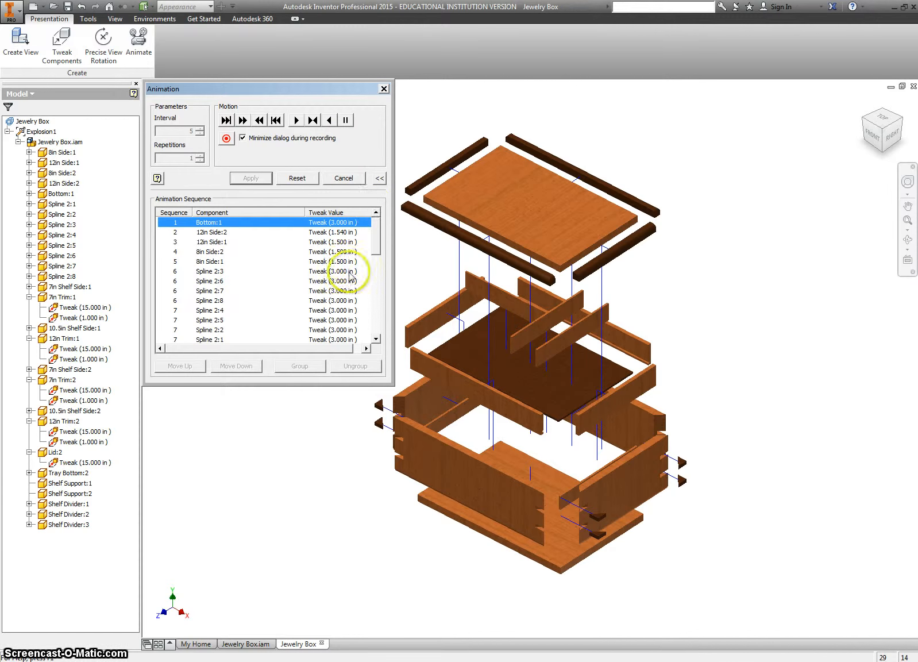
mouse_move(378, 233)
mouse_down()
mouse_move(368, 315)
mouse_move(375, 237)
mouse_up()
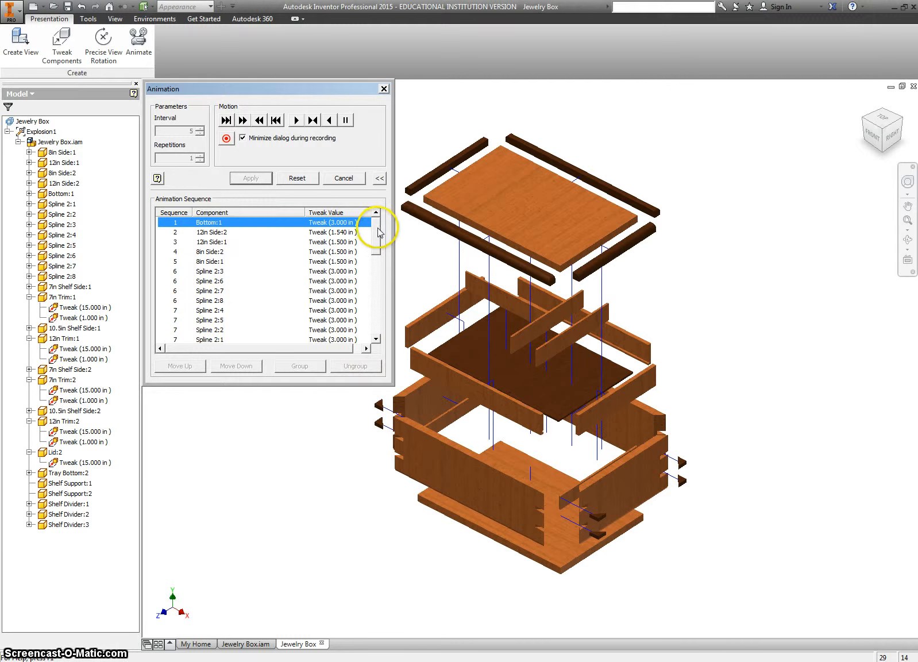
mouse_move(377, 232)
mouse_down()
mouse_move(375, 257)
mouse_move(377, 245)
mouse_up()
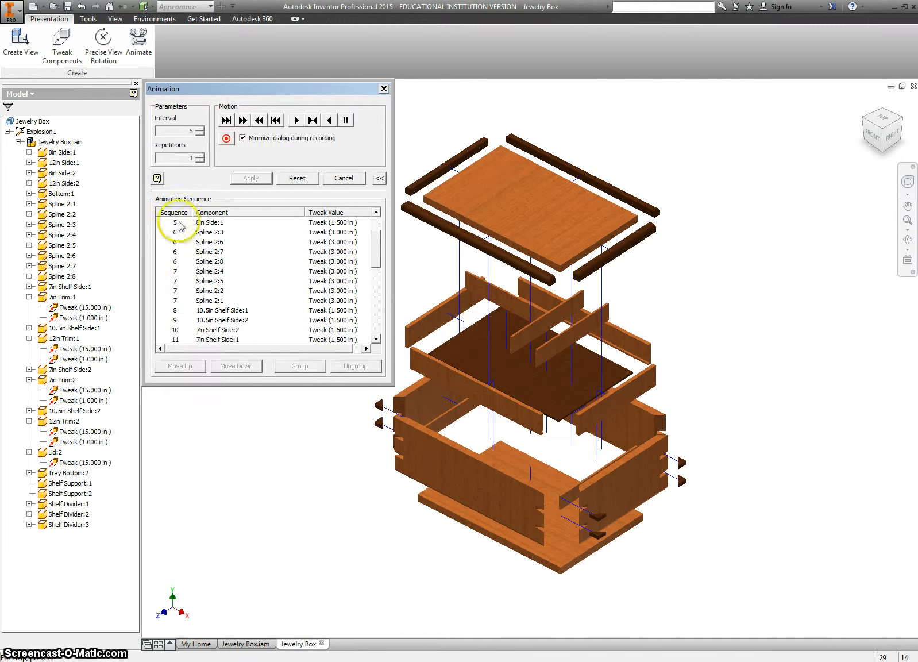
click(179, 300)
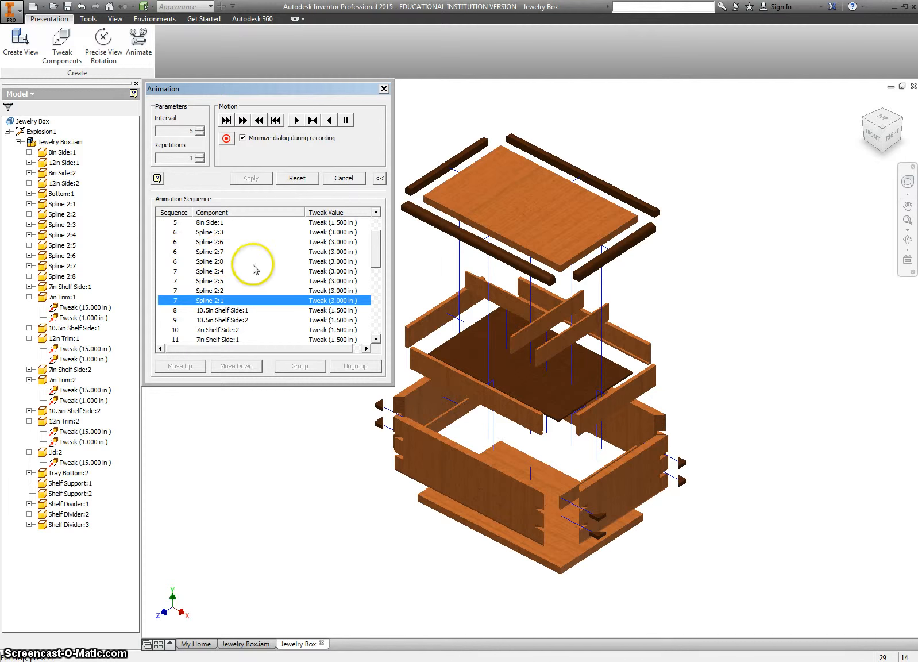
click(377, 212)
click(376, 212)
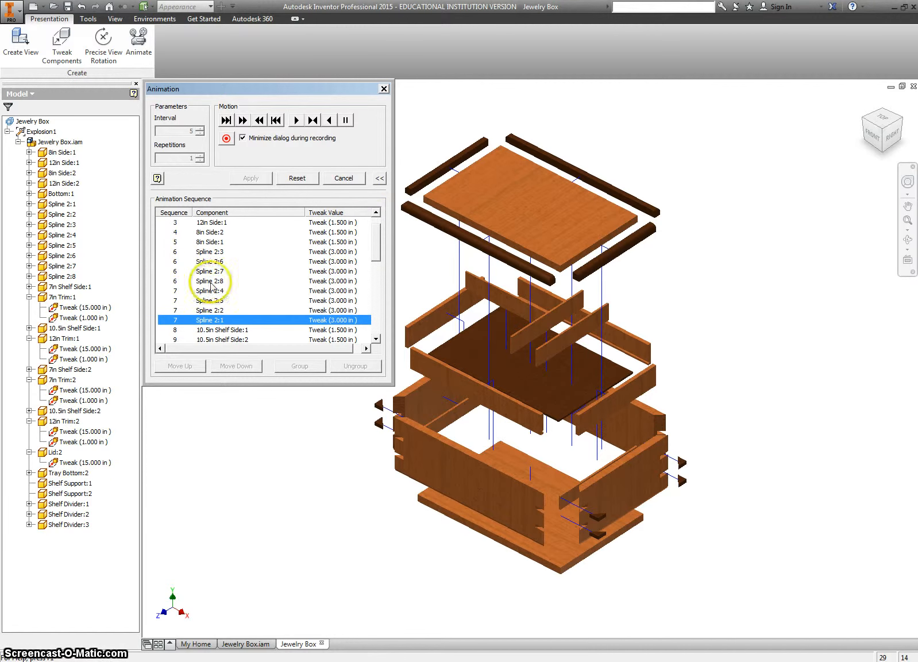
shift+click(176, 254)
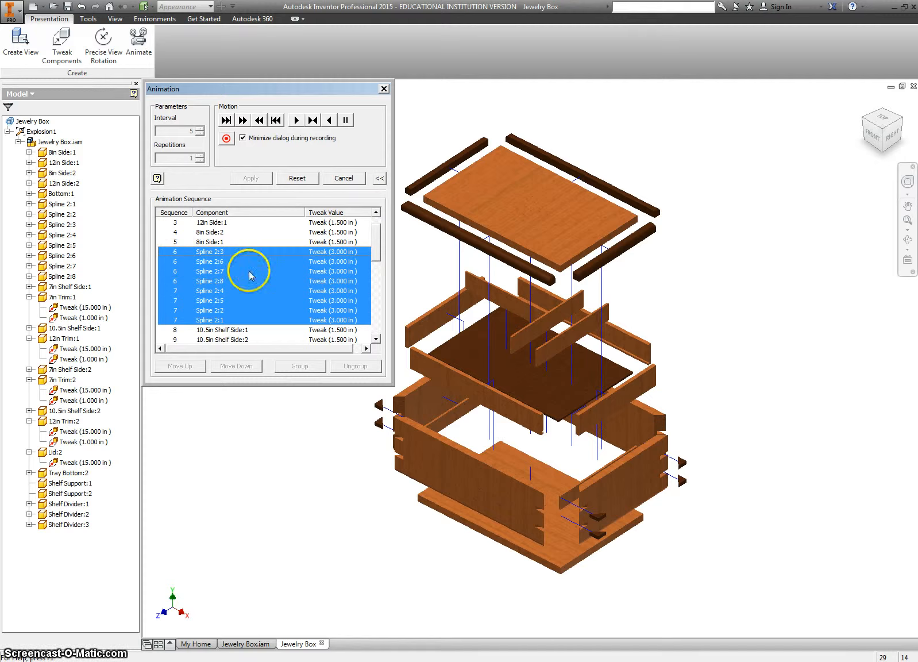
click(195, 280)
click(206, 254)
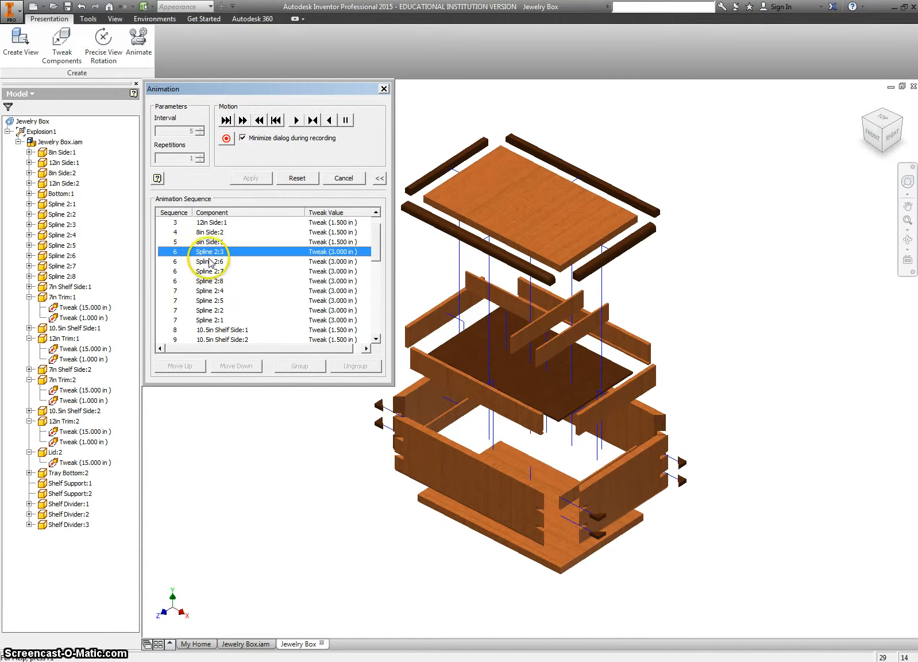
shift+click(208, 271)
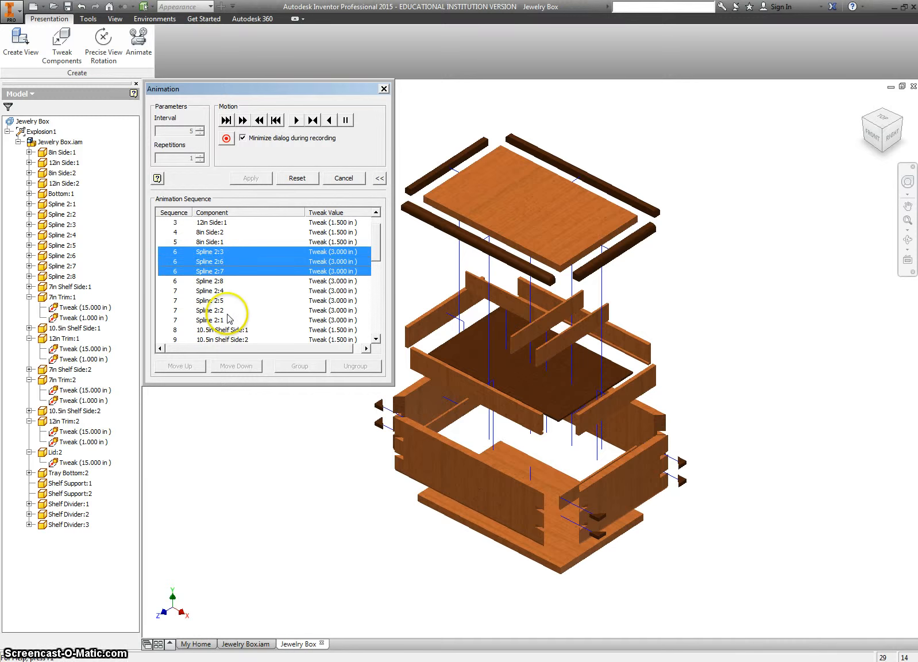
click(211, 282)
click(209, 302)
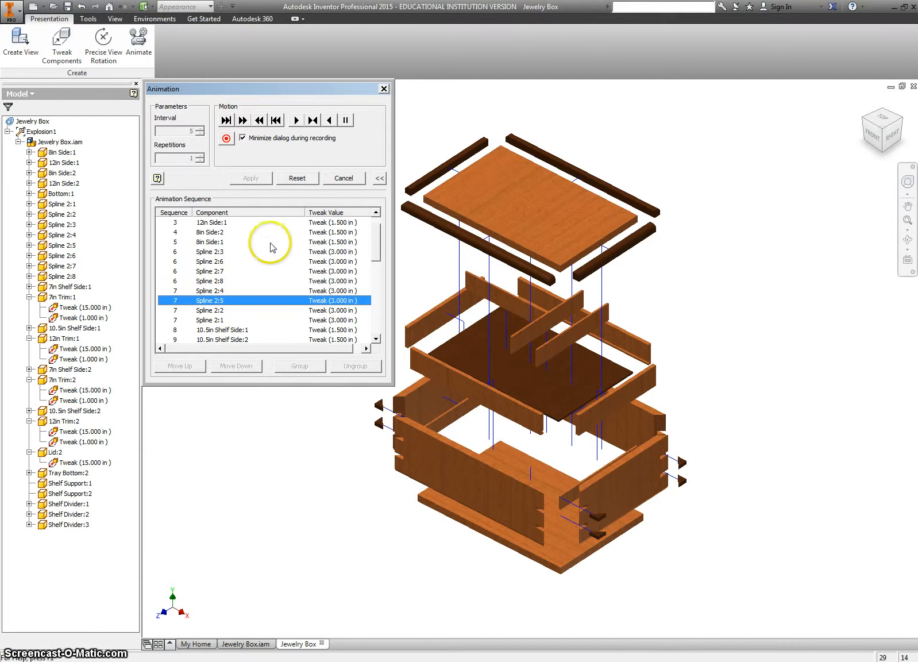
click(339, 179)
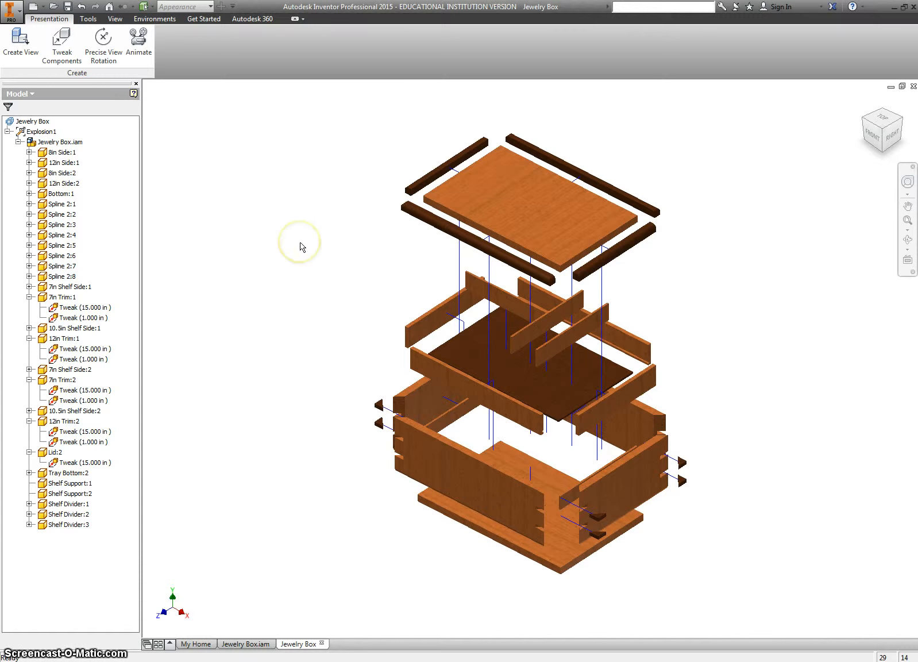
click(294, 245)
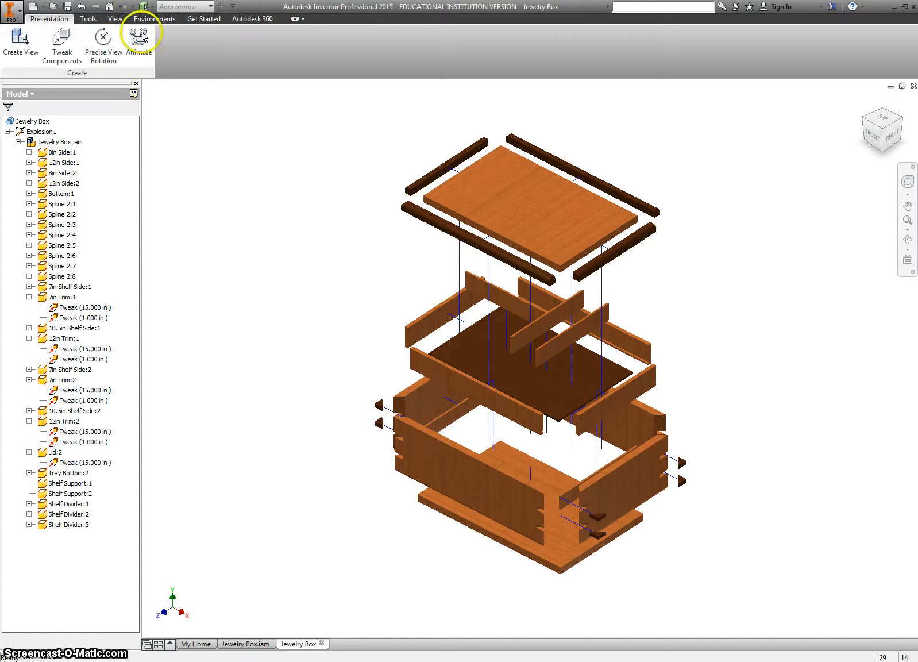
- Save the presentation as Jewelry Box.ipn in the 2015 Jewelry Box folder, including all its dependent files
click(69, 8)
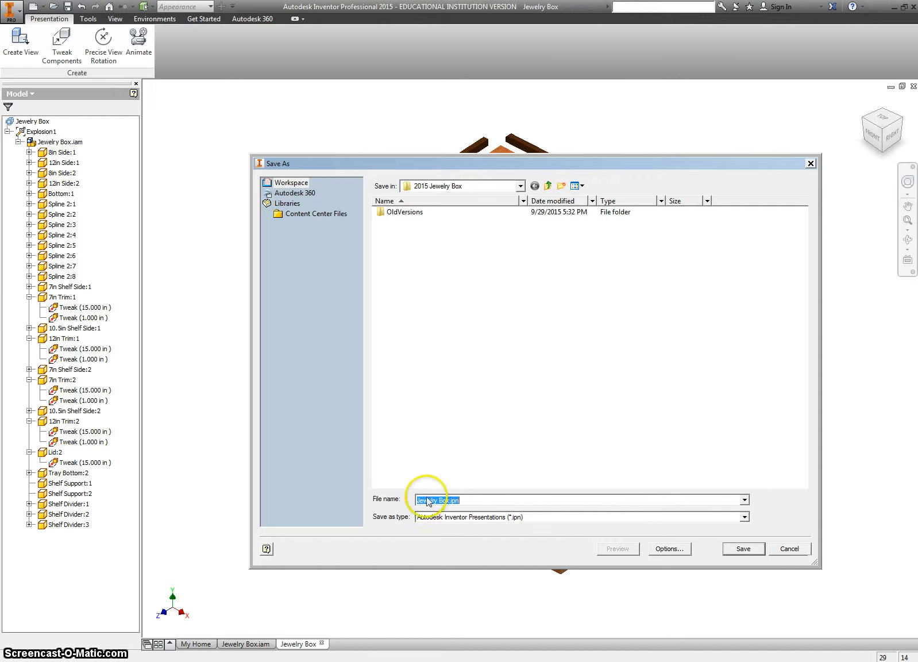
click(736, 549)
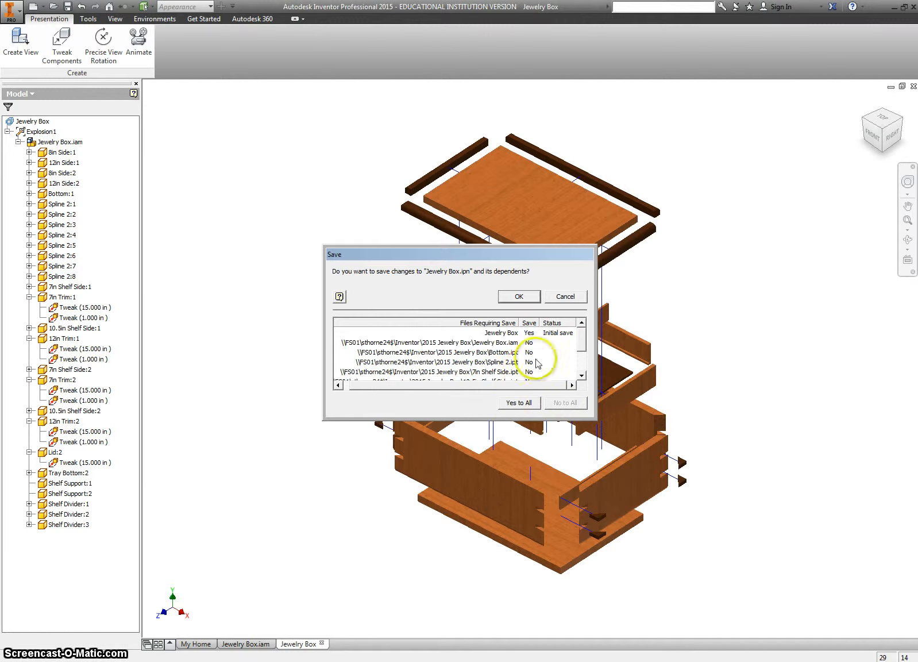
click(519, 404)
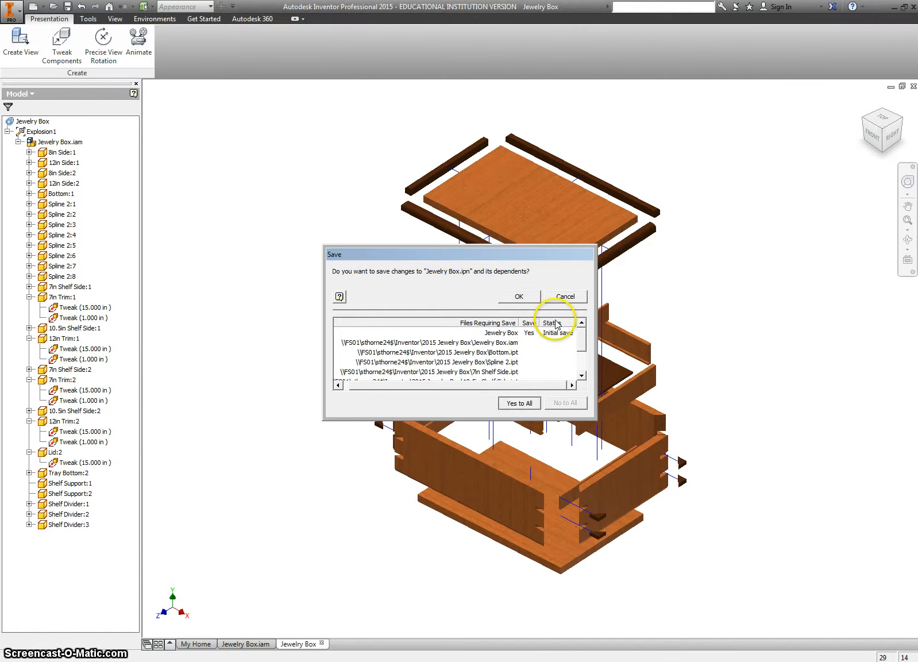
click(520, 296)
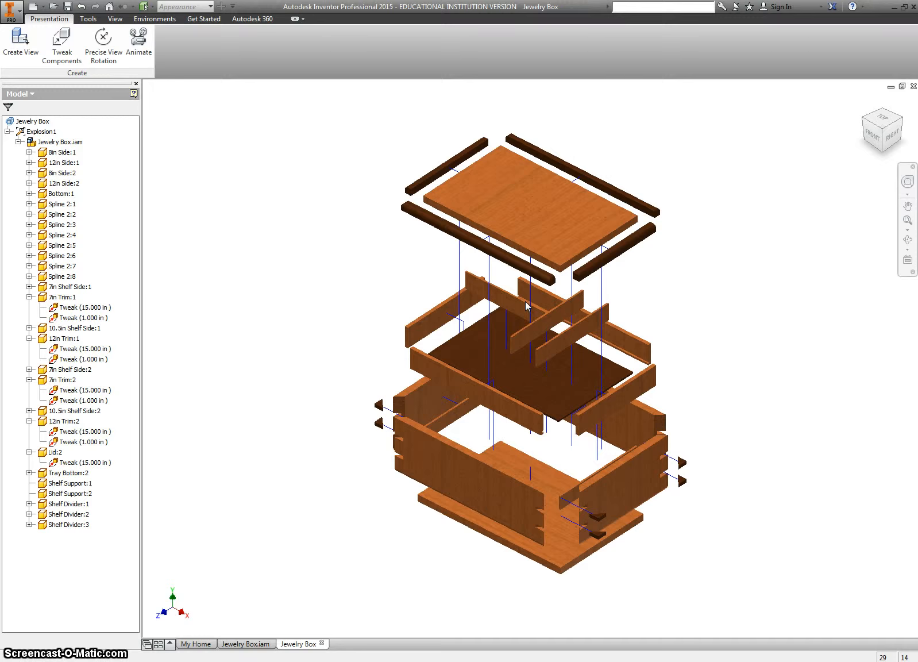